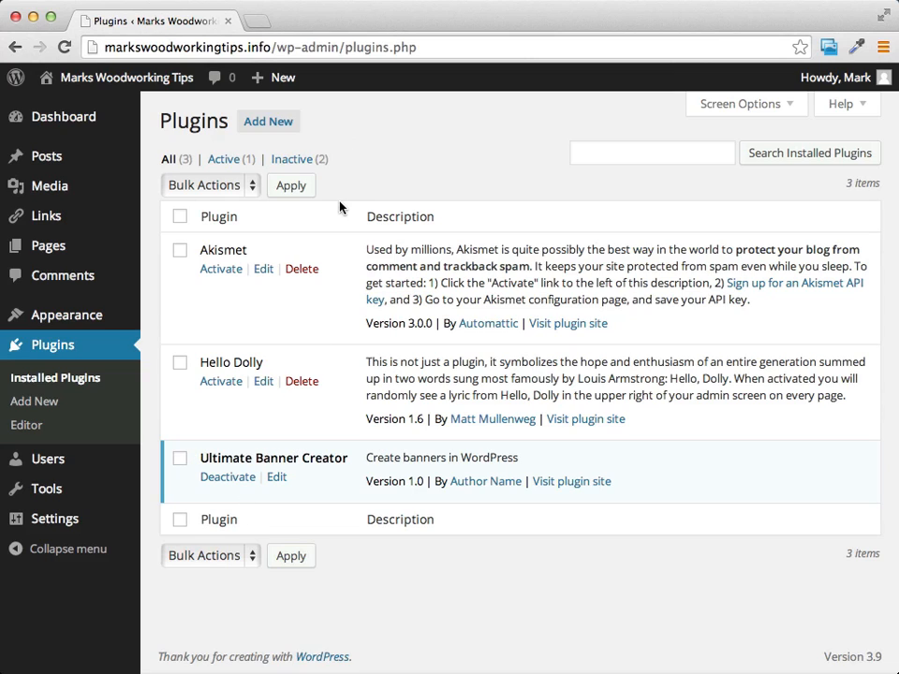
Open the banner creation page and set the banner size to Medium Rectangle (300 x 250).
mouse_move(37, 190)
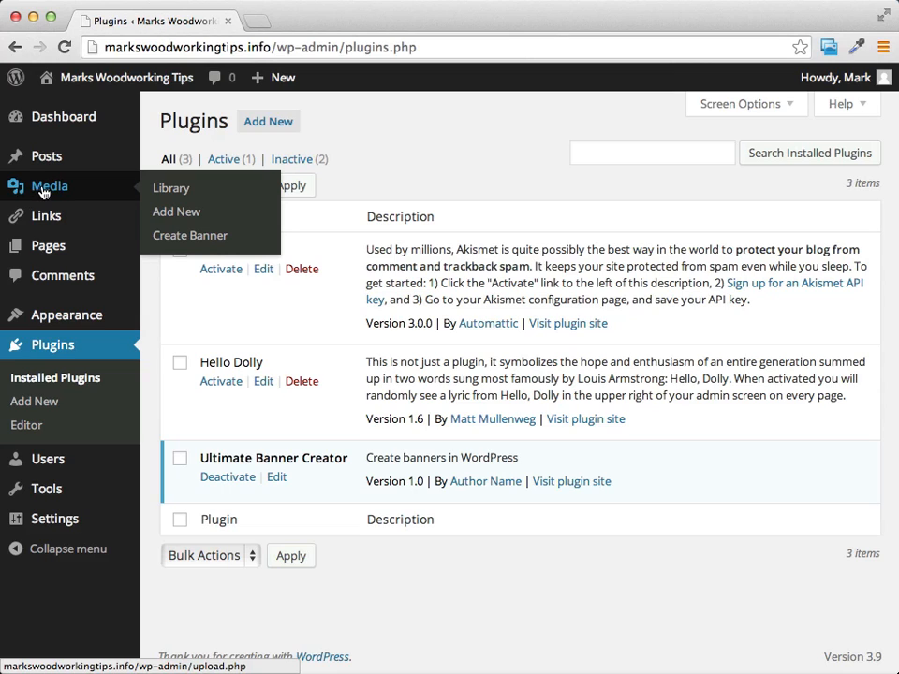
left_click(189, 237)
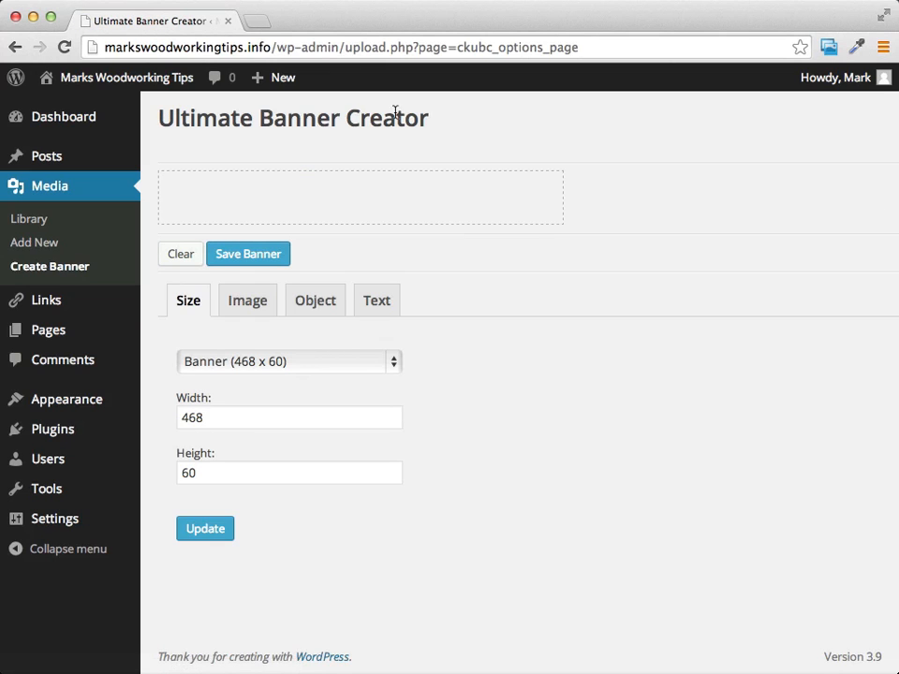
scroll(227, 141, "left", 2)
left_click(320, 369)
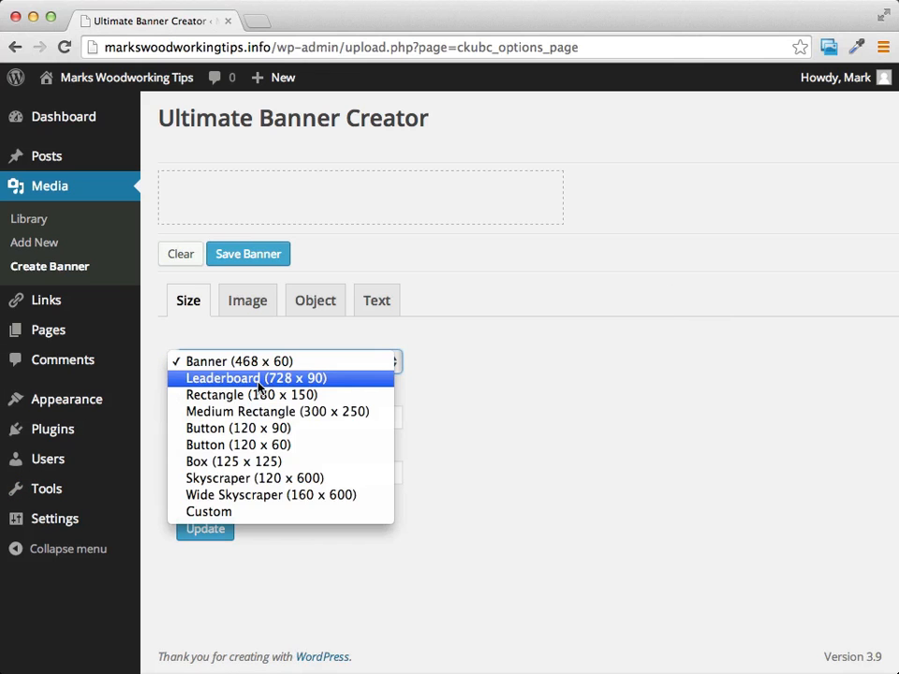
left_click(219, 513)
left_click(349, 361)
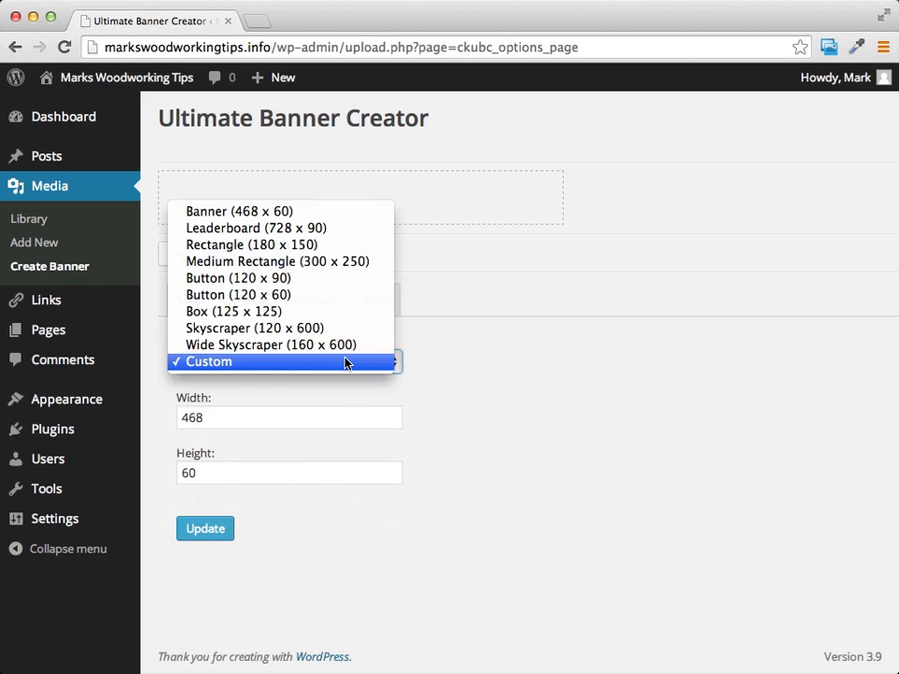
left_click(335, 262)
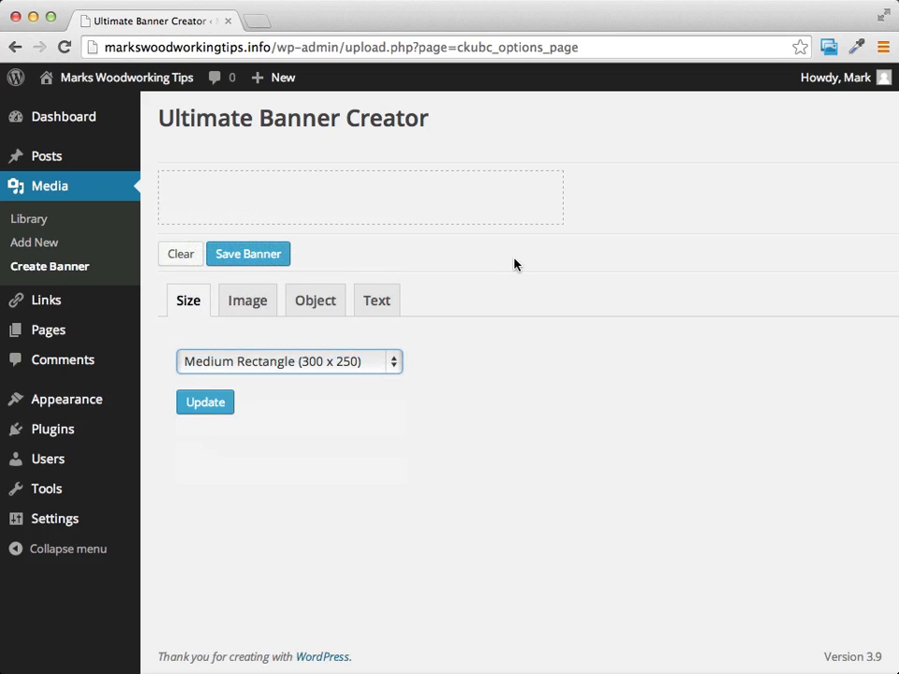
left_click(198, 405)
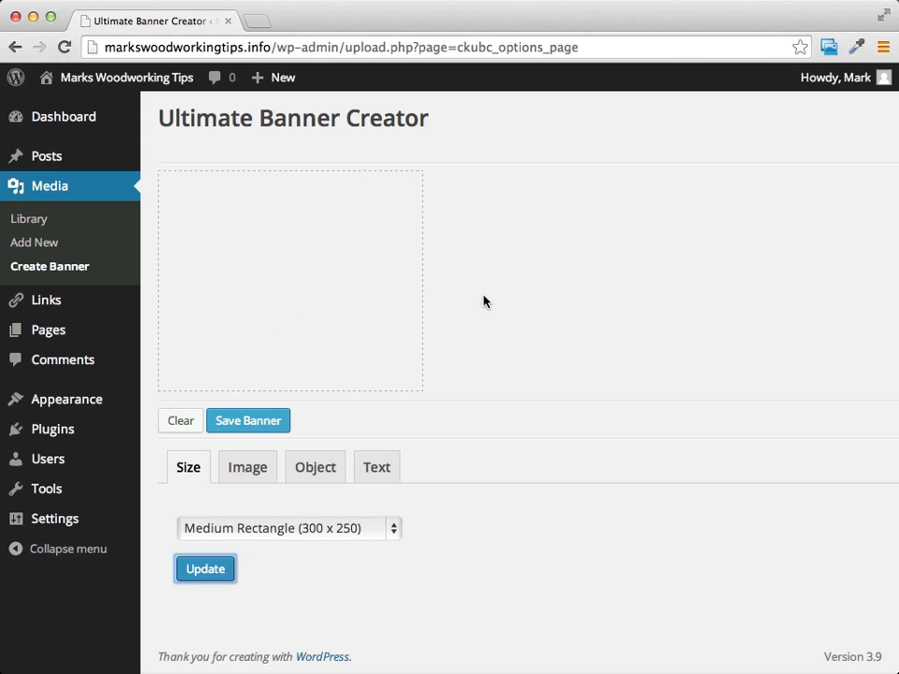
left_click(242, 474)
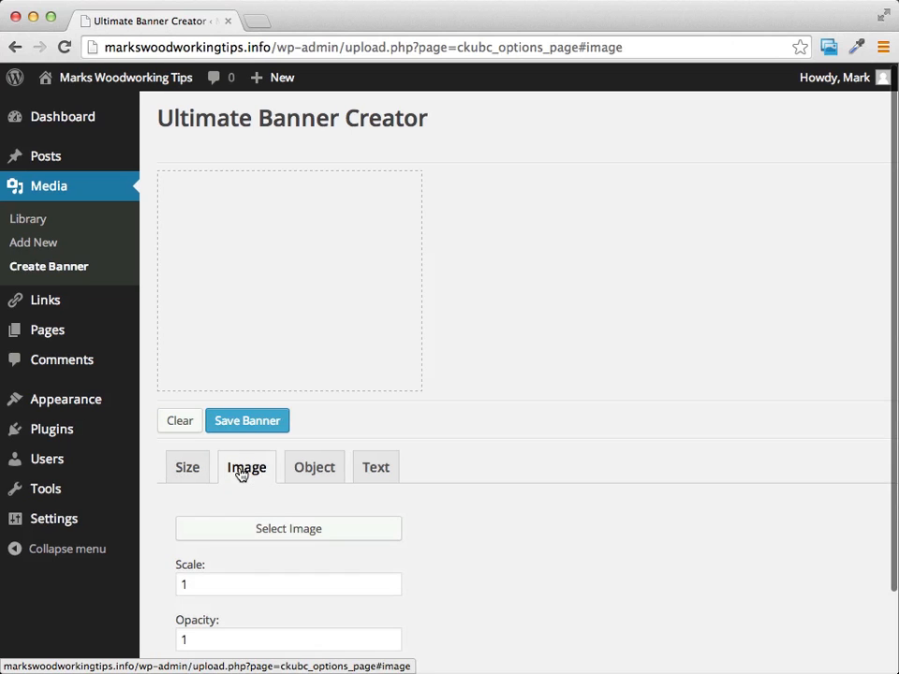
left_click(333, 468)
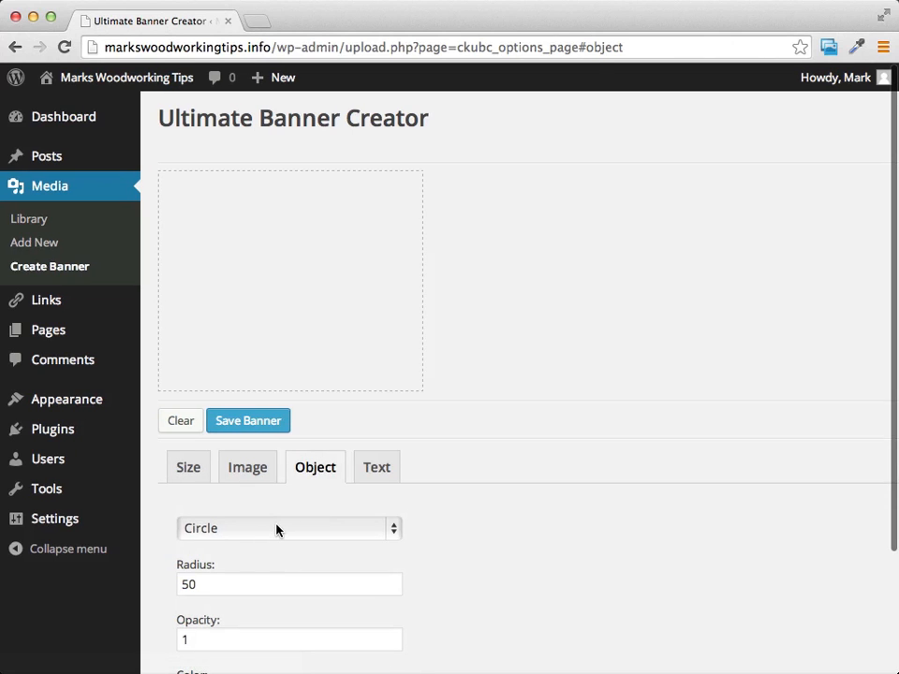
left_click(388, 472)
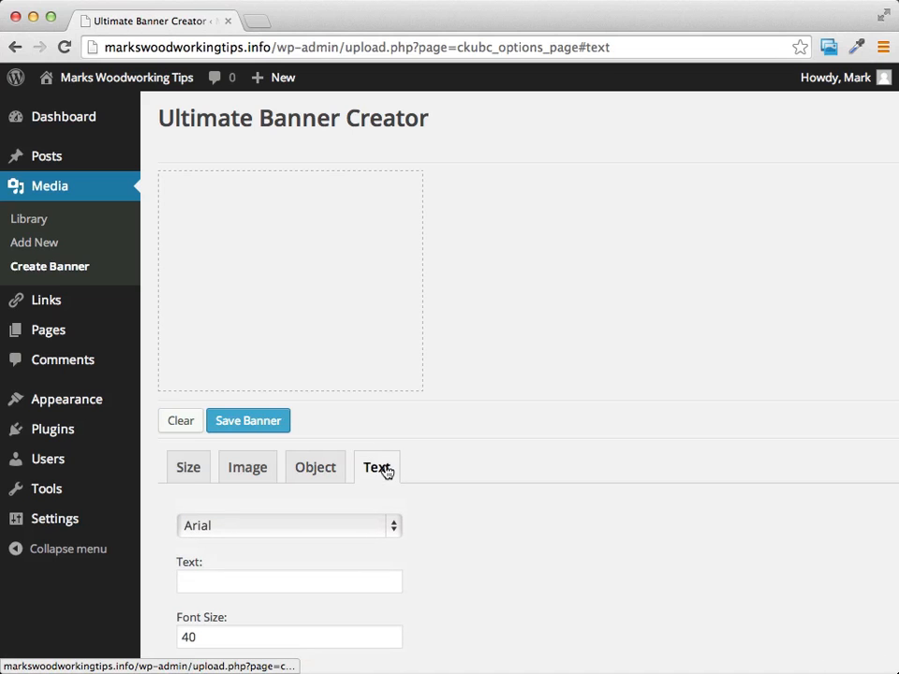
Choose woodpicture.jpg from the media library as the banner image.
left_click(267, 472)
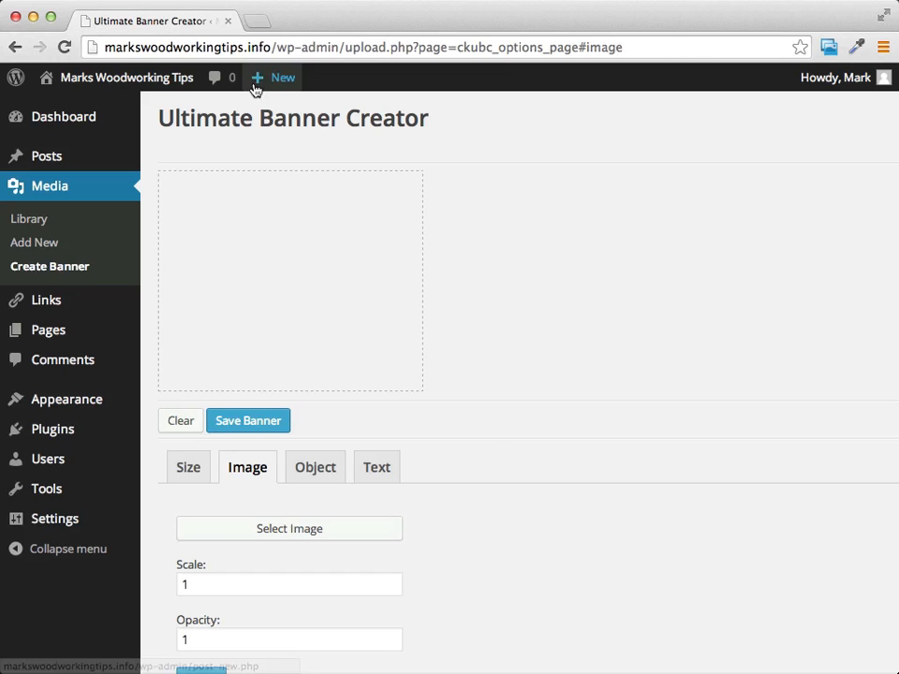
left_click(292, 534)
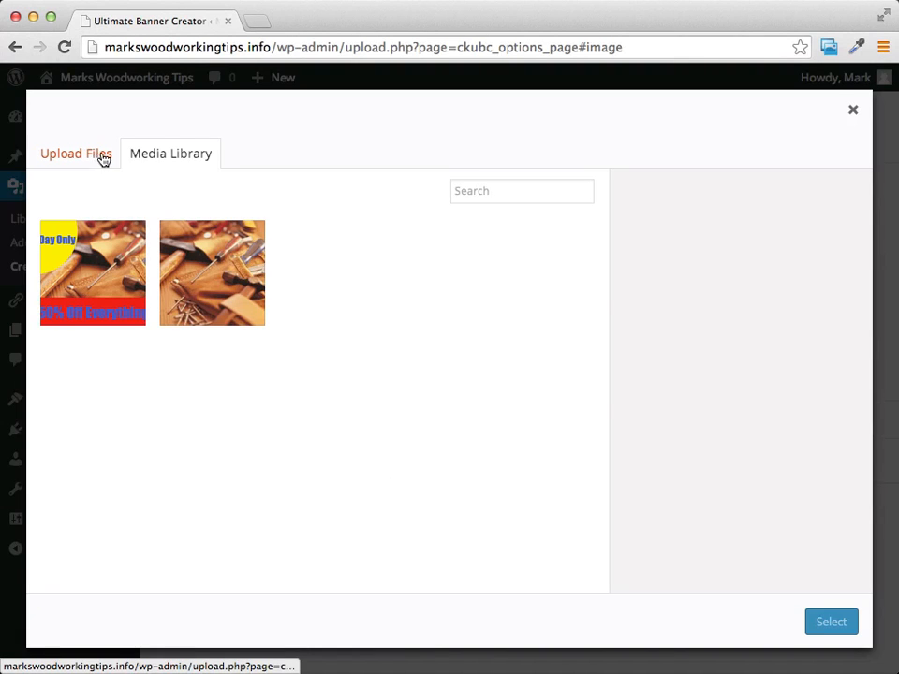
left_click(207, 285)
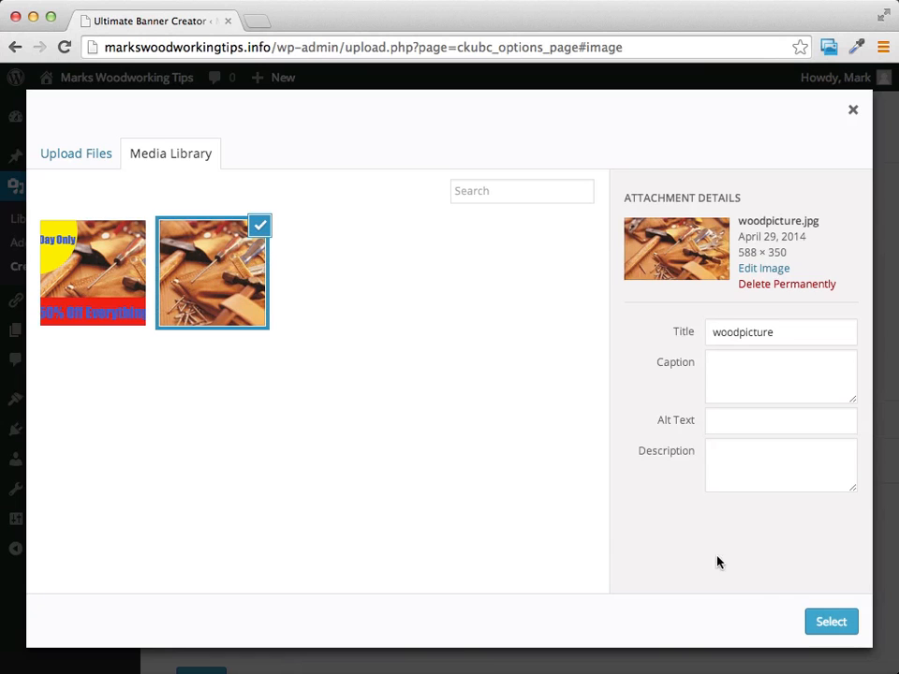
left_click(828, 621)
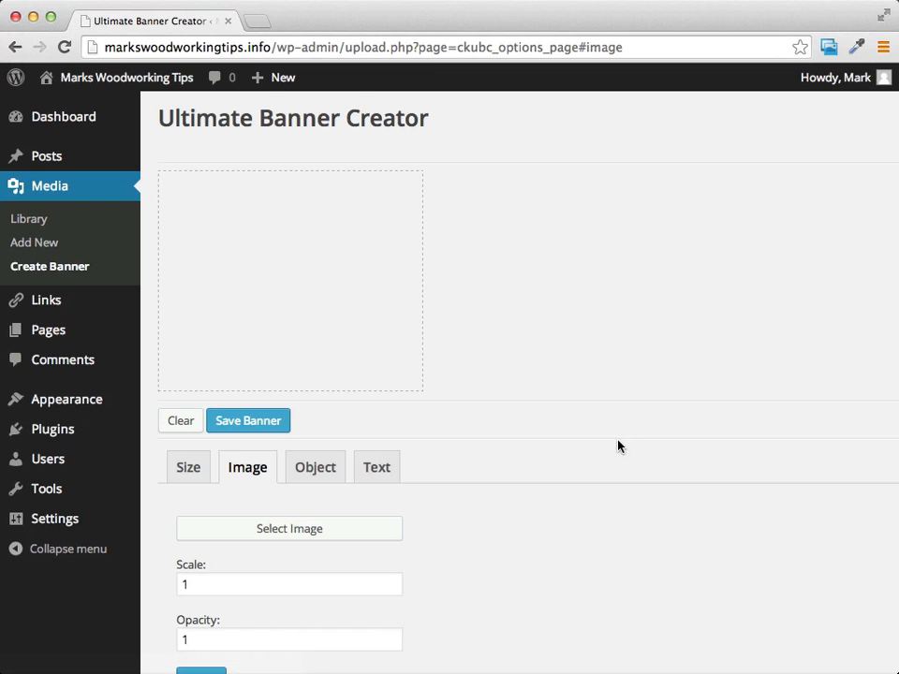
Set the image scale to 0.8 and insert the image into the banner.
scroll(618, 446, "down", 1)
left_click(207, 529)
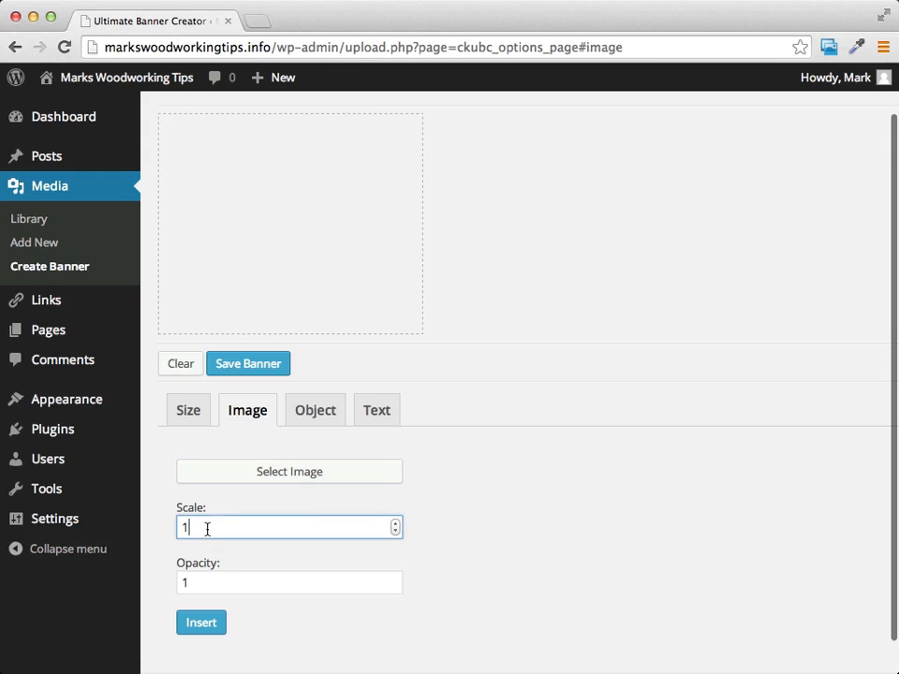
left_click(397, 533)
left_click(397, 532)
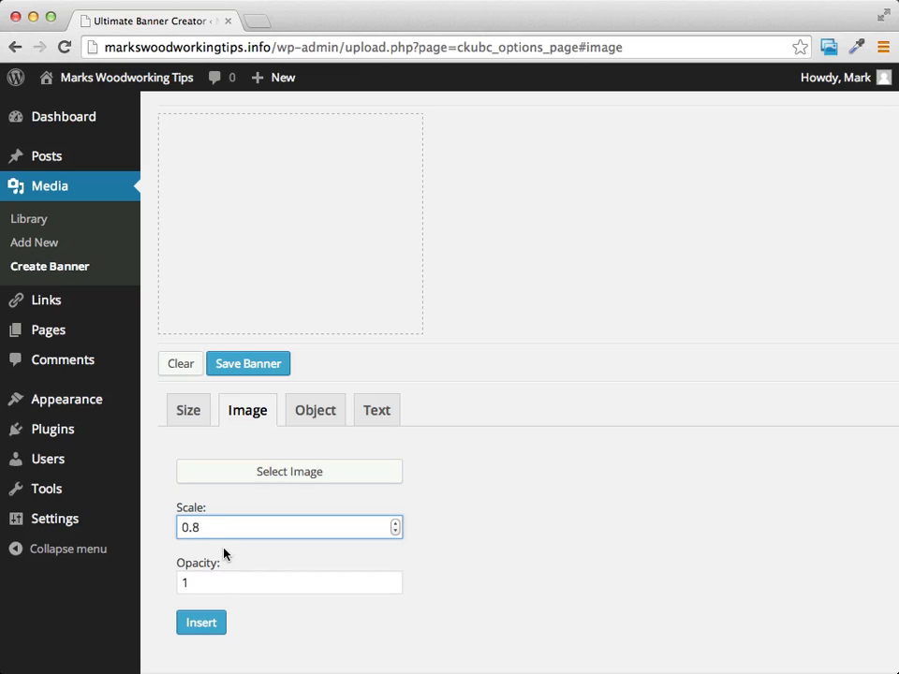
left_click(204, 625)
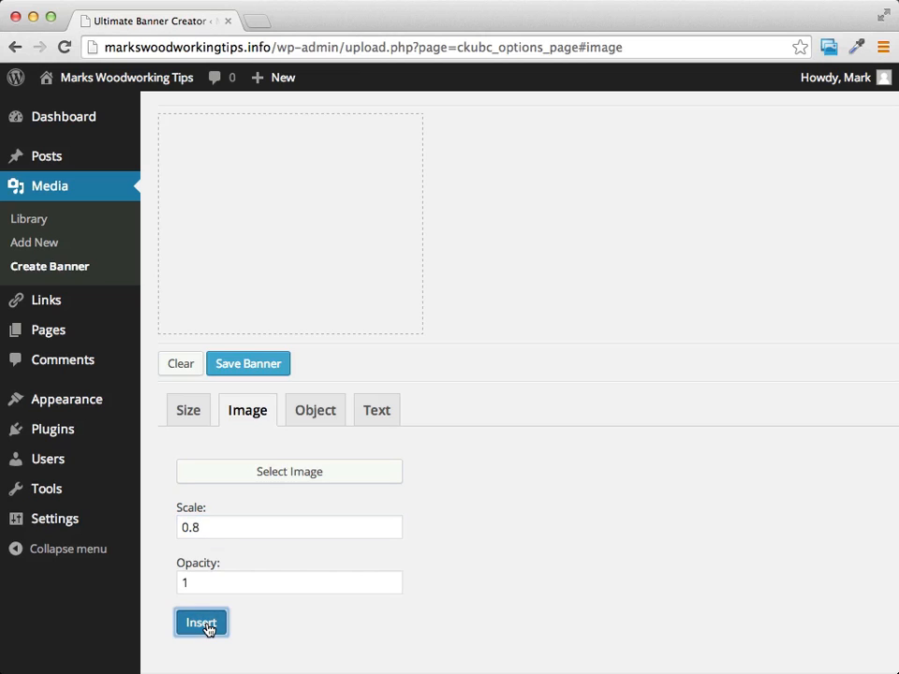
Reposition the woodworking image inside the banner so it fills the whole canvas.
left_click(281, 234)
left_click_drag(293, 191, 295, 219)
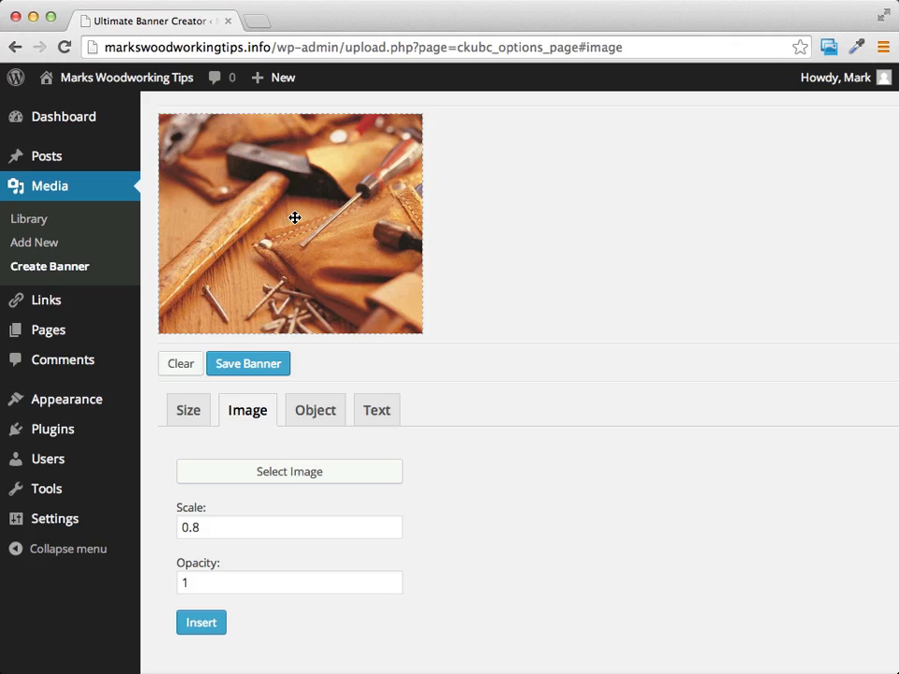
left_click_drag(296, 150, 295, 159)
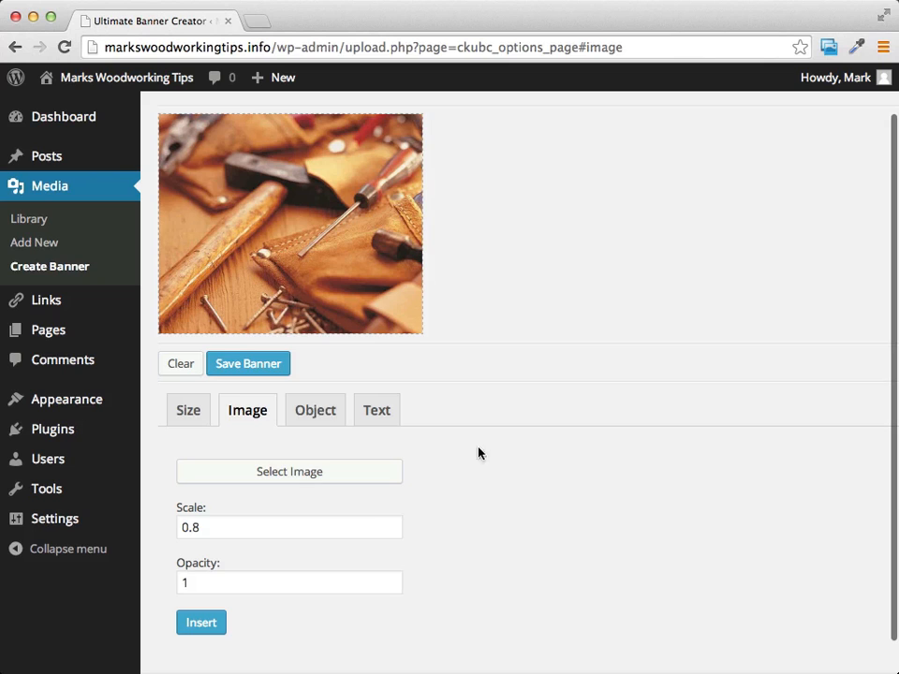
Set up a rectangle object with a width of 350 and a height of 100.
left_click(311, 413)
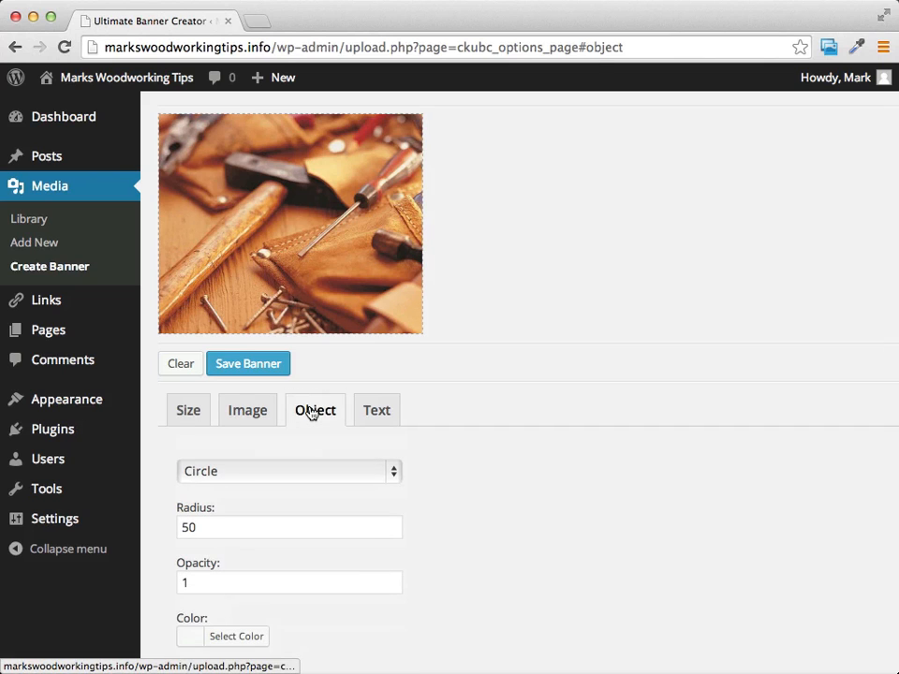
left_click(340, 477)
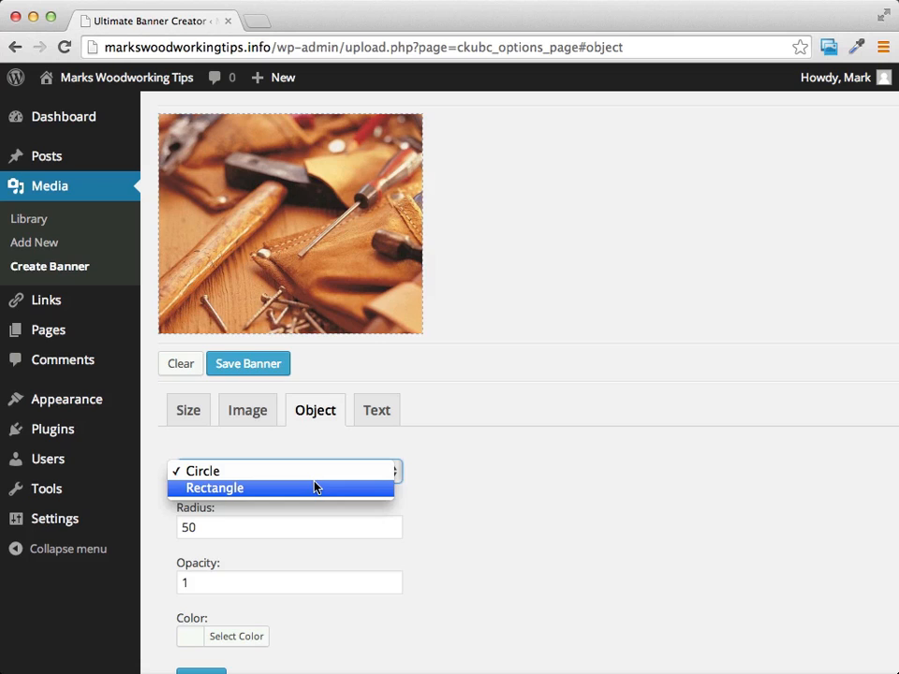
left_click(316, 487)
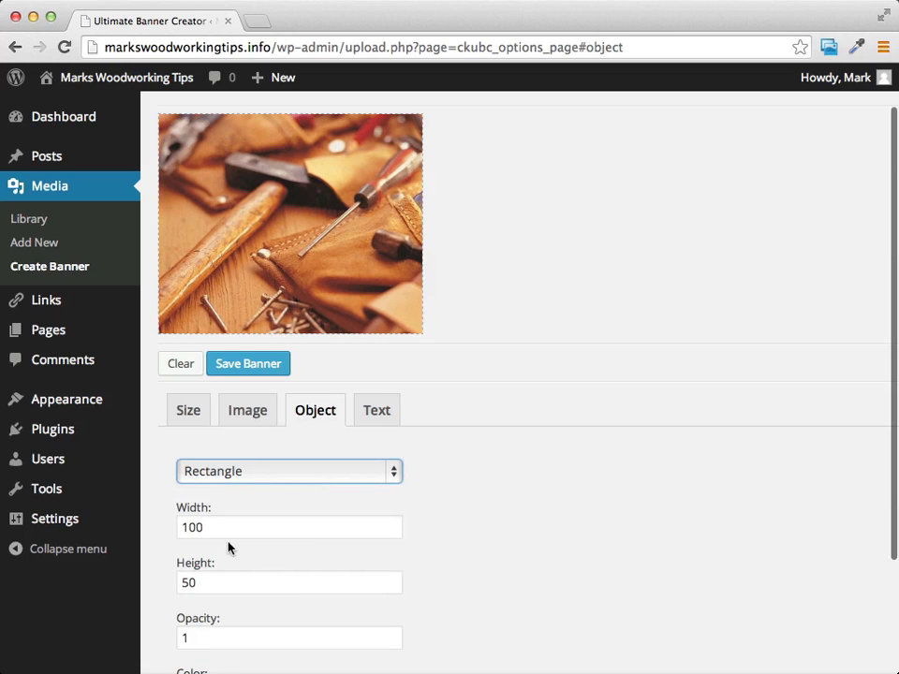
left_click(216, 584)
key("Up")
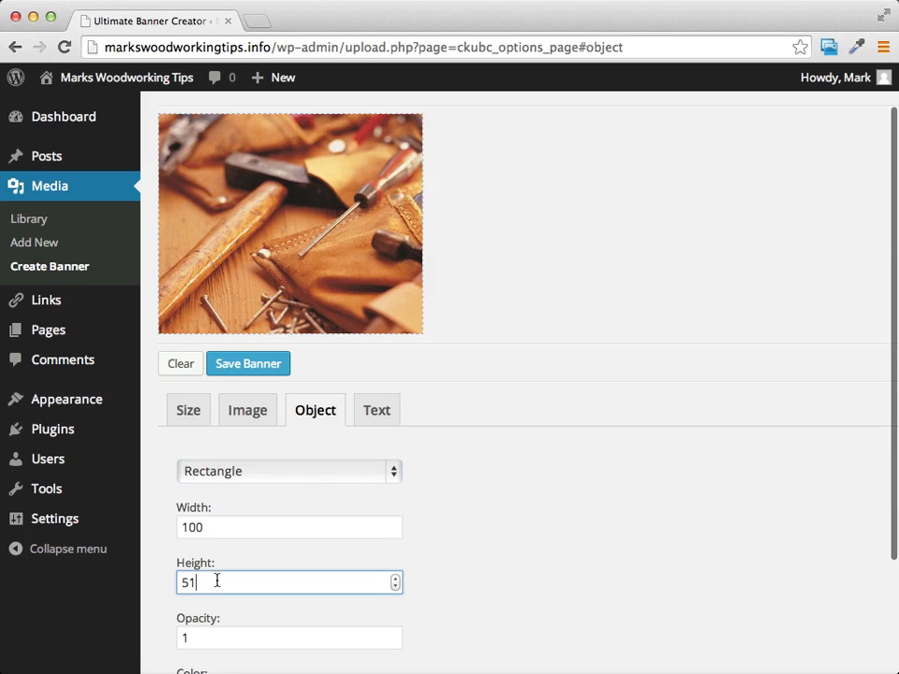
left_click(395, 578)
left_click(395, 578)
left_click_drag(395, 579, 395, 583)
double_click(218, 527)
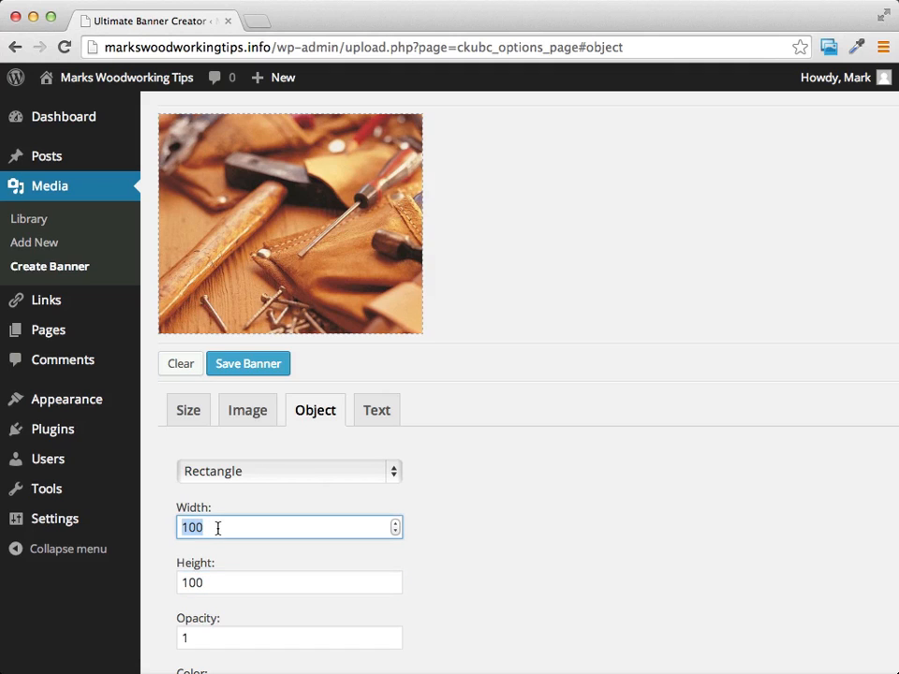
type("350")
Insert the rectangle in red (#dd3333) and place it as a strip along the banner's lower edge.
scroll(532, 455, "down", 2)
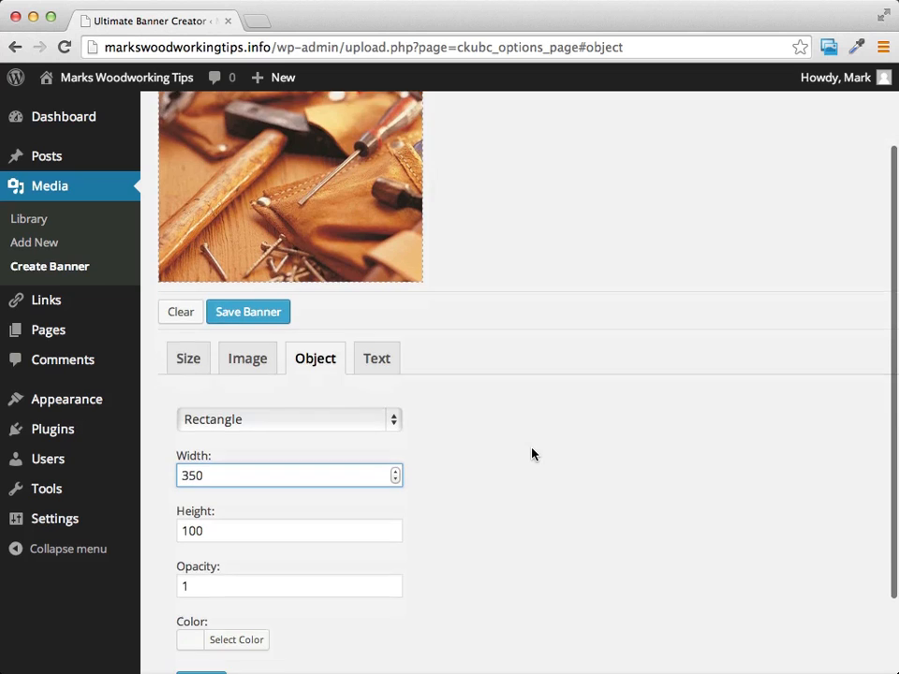
left_click(190, 600)
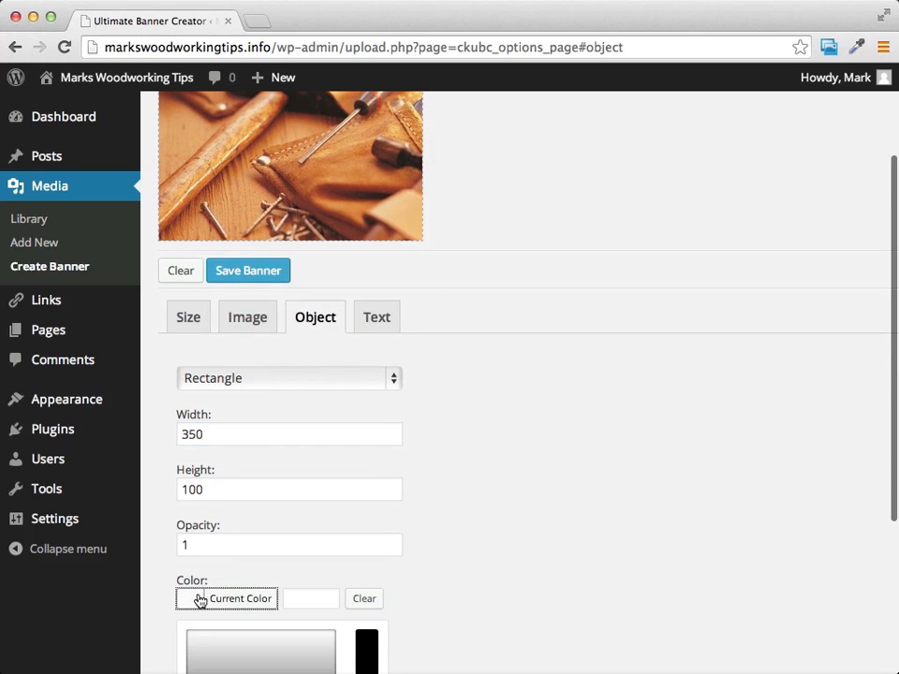
scroll(445, 582, "down", 5)
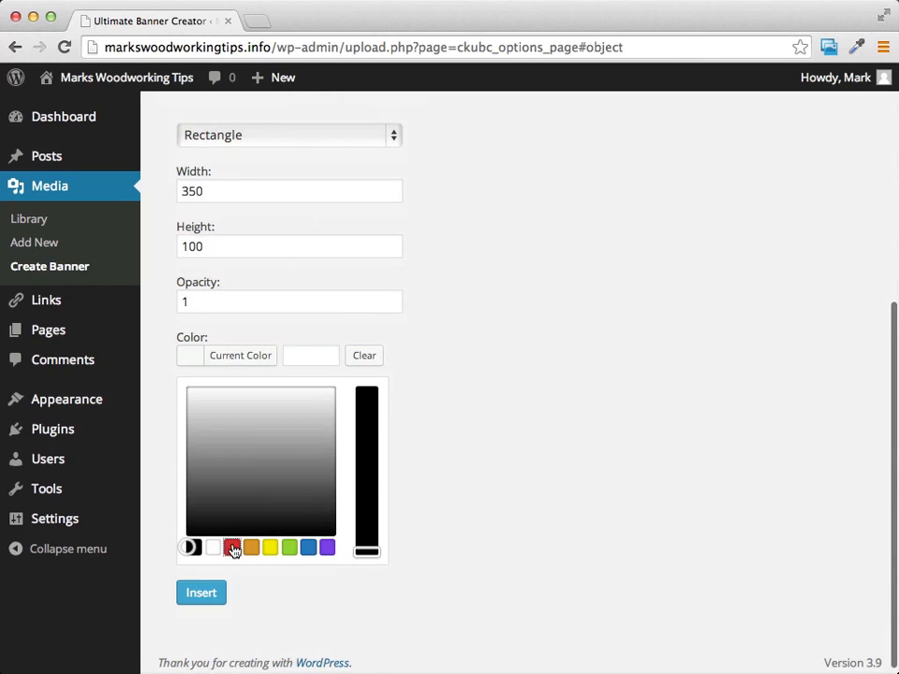
left_click(230, 548)
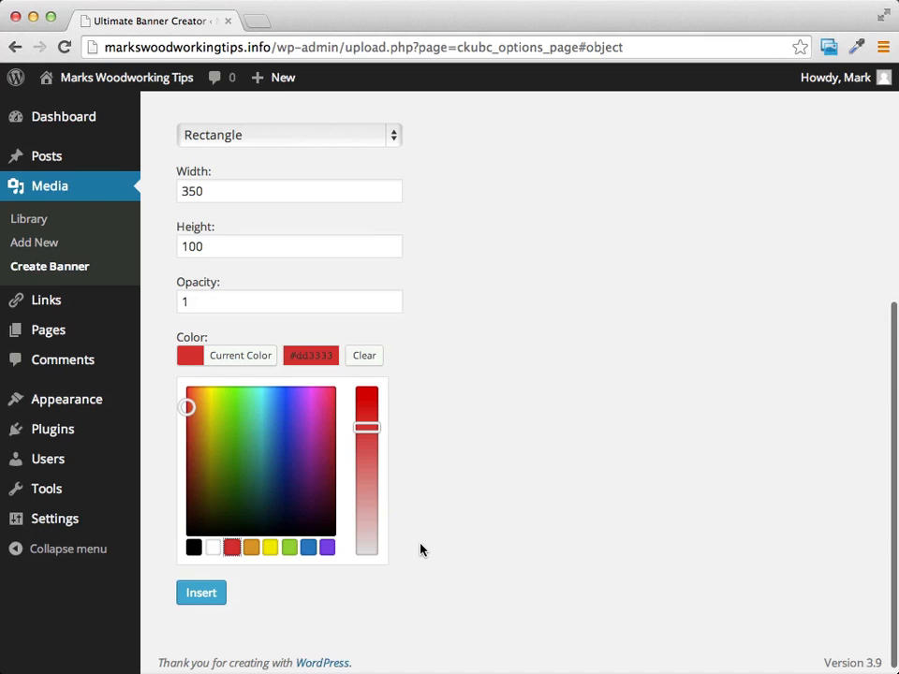
scroll(419, 547, "up", 1)
left_click(200, 610)
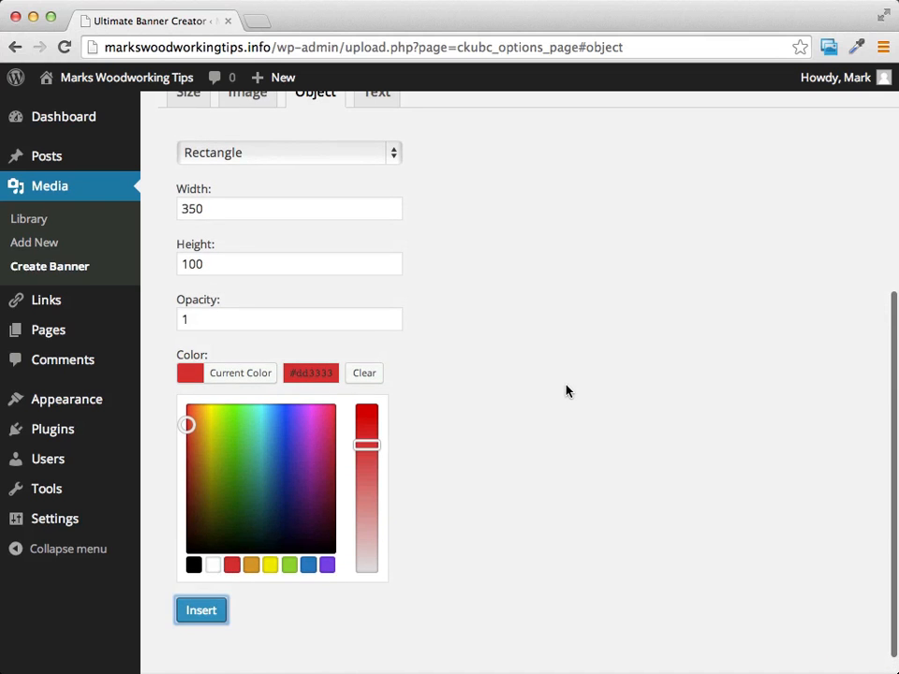
left_click_drag(289, 208, 323, 368)
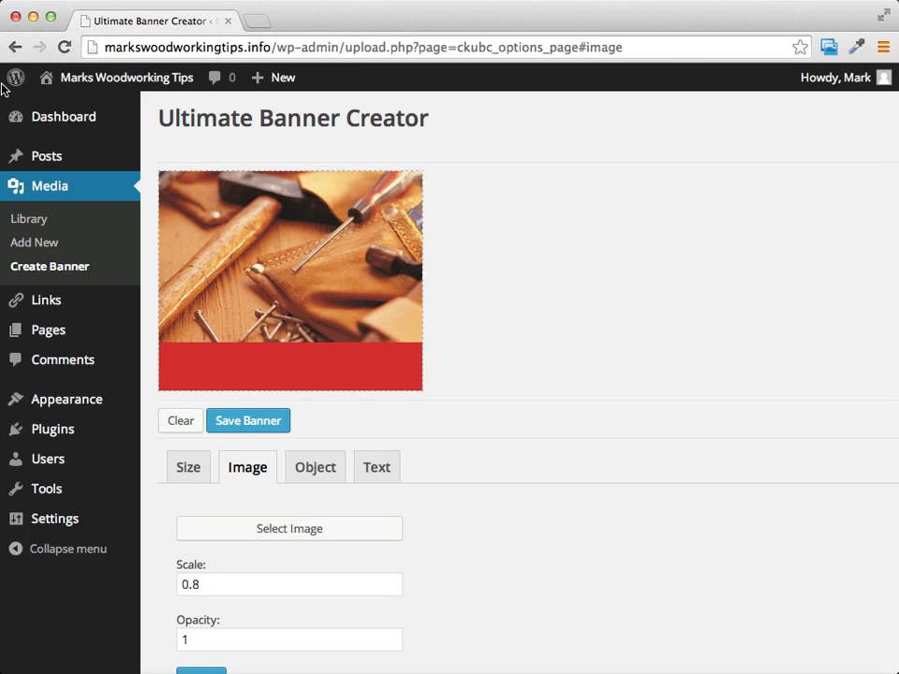
Set up a circle object with a radius of 100.
scroll(561, 326, "down", 1)
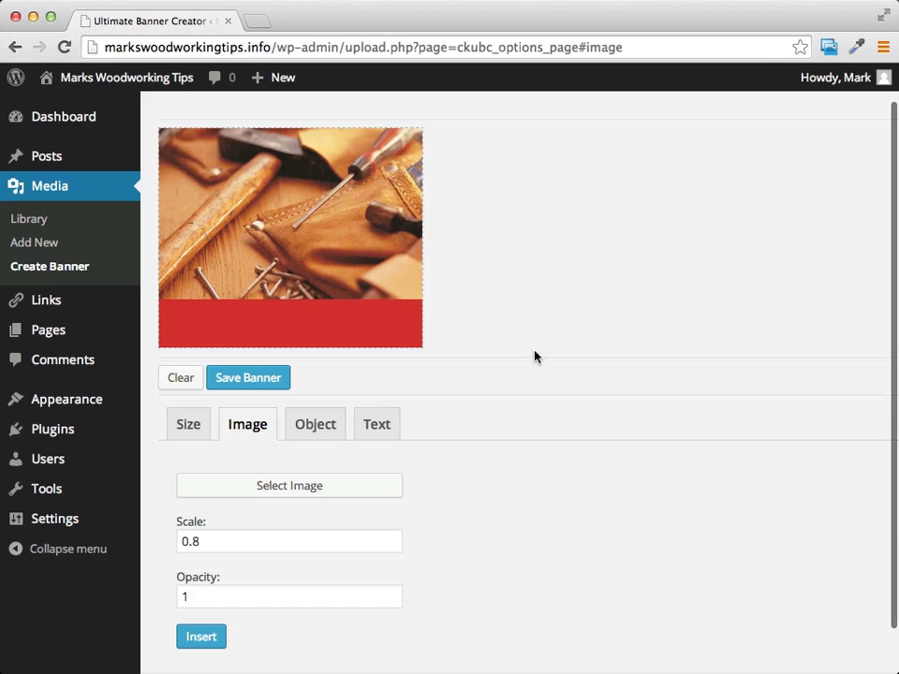
left_click(321, 429)
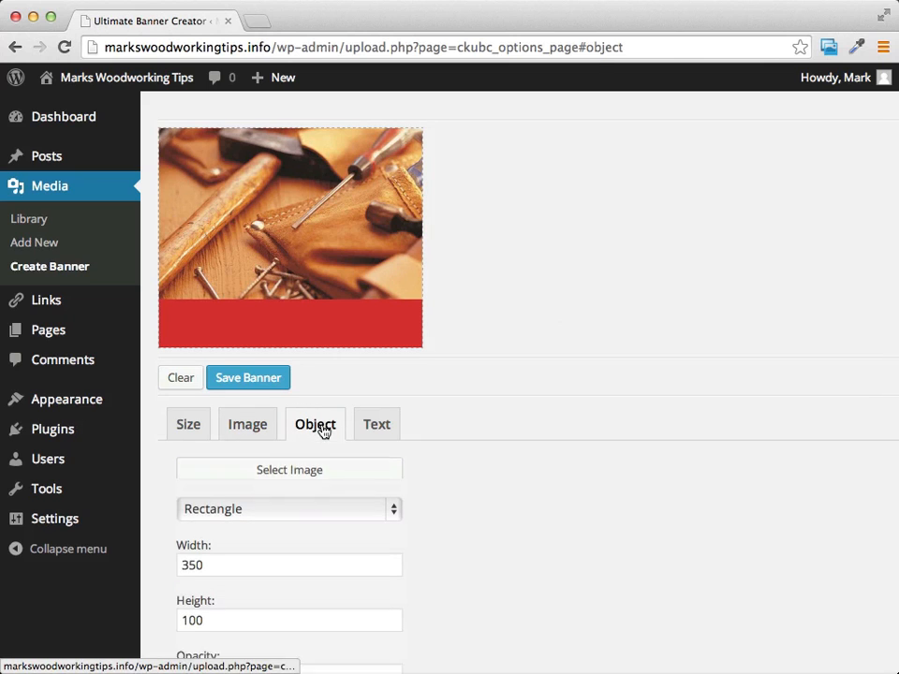
left_click(293, 485)
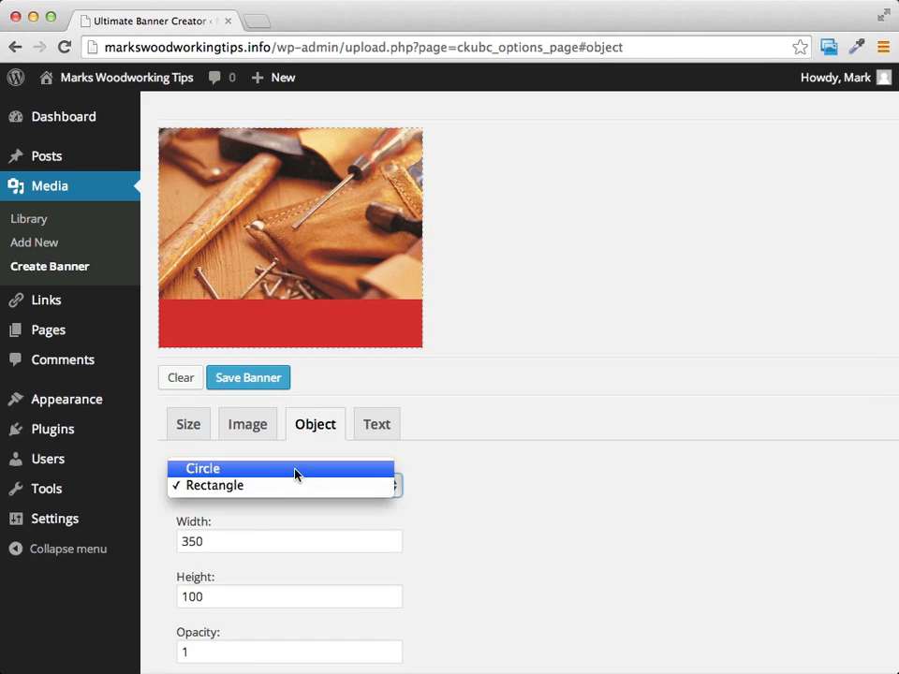
left_click(295, 473)
scroll(521, 494, "down", 1)
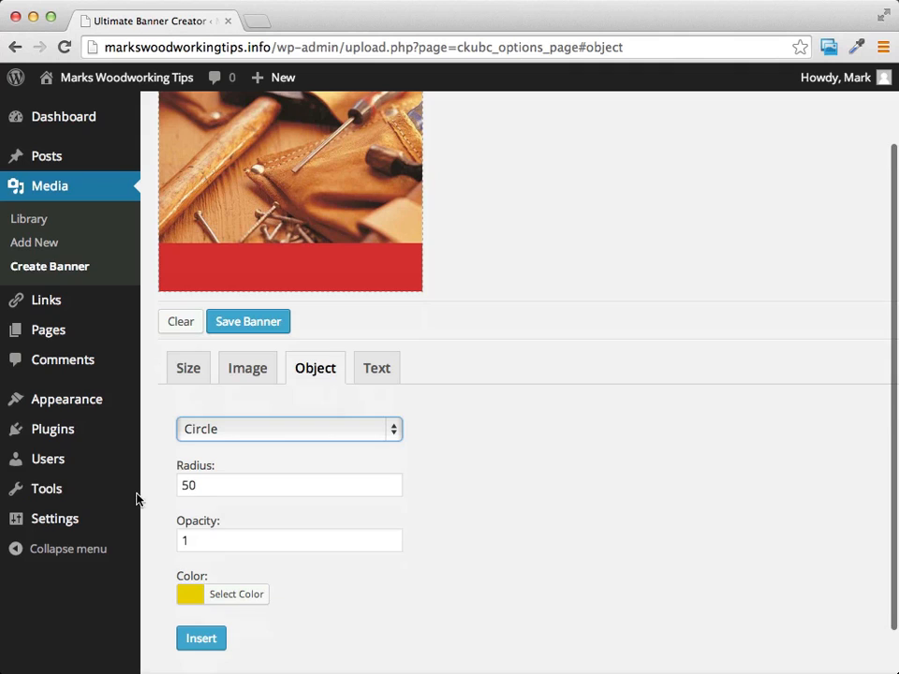
double_click(230, 485)
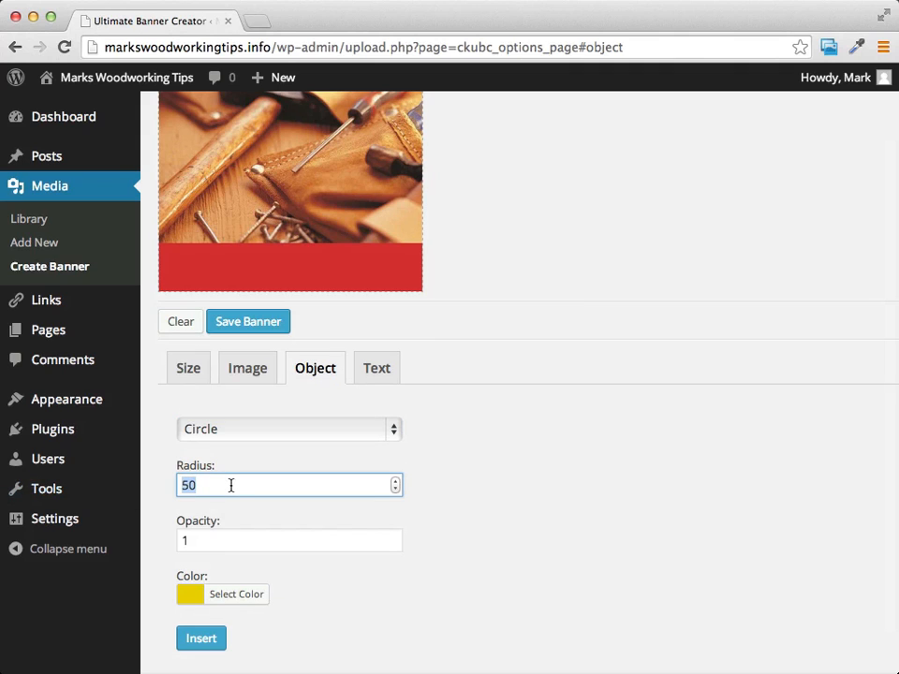
type("100")
Change the circle's colour to blue and insert it into the banner.
left_click(195, 595)
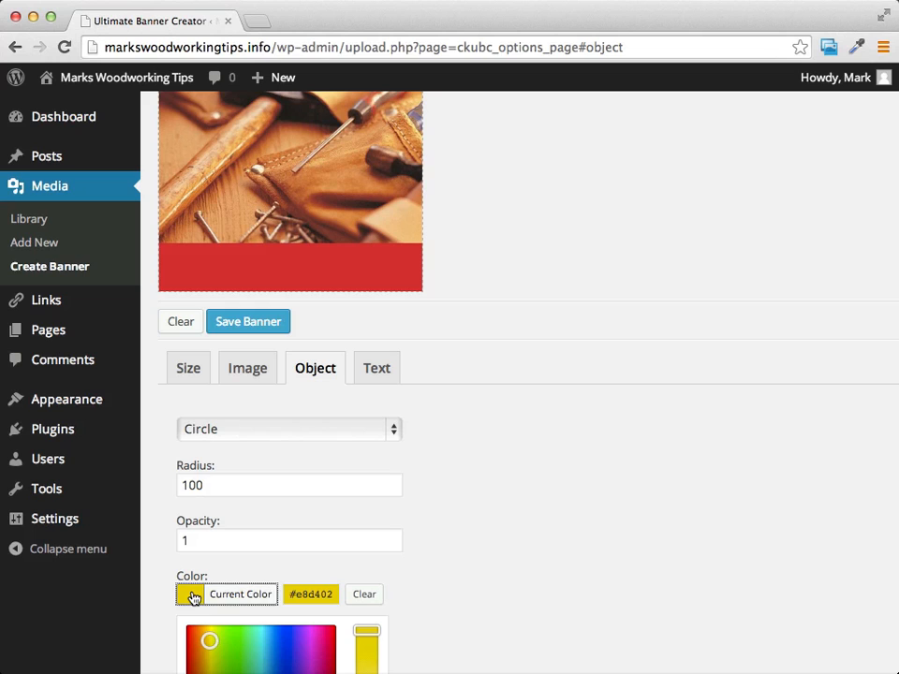
left_click(287, 643)
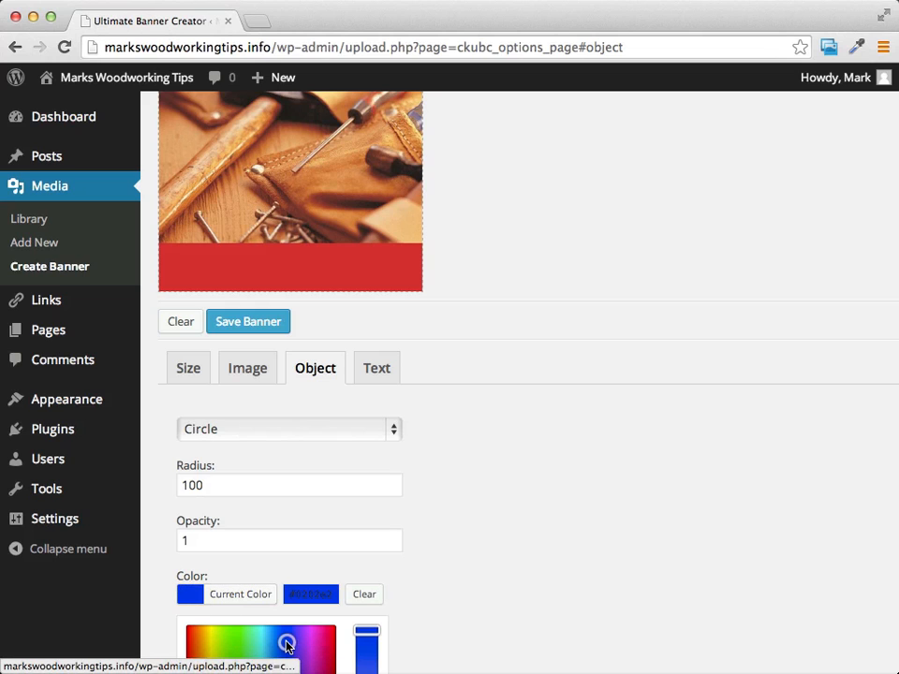
left_click(505, 532)
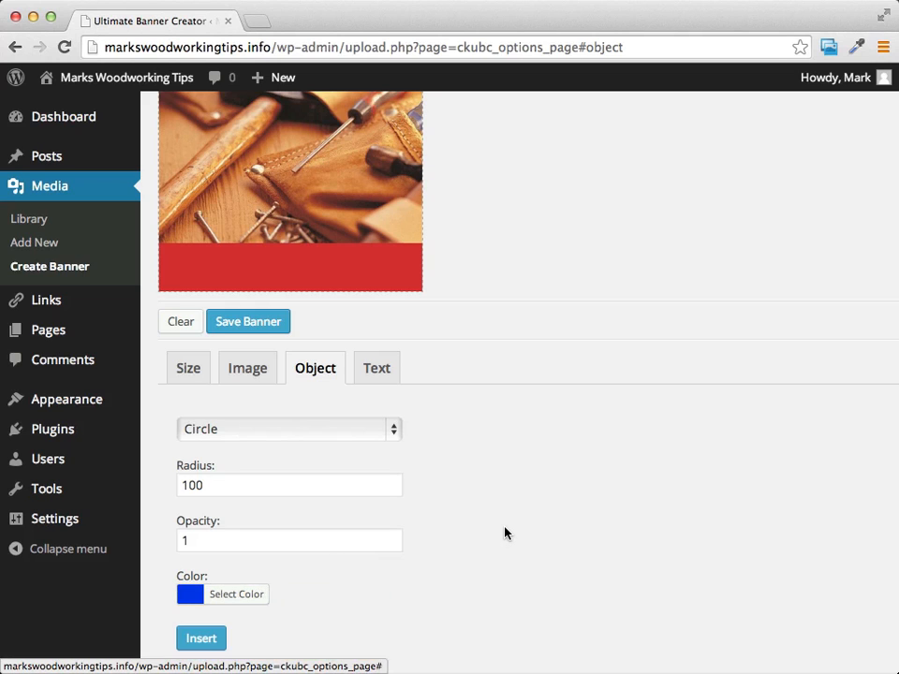
scroll(174, 624, "down", 1)
left_click(201, 611)
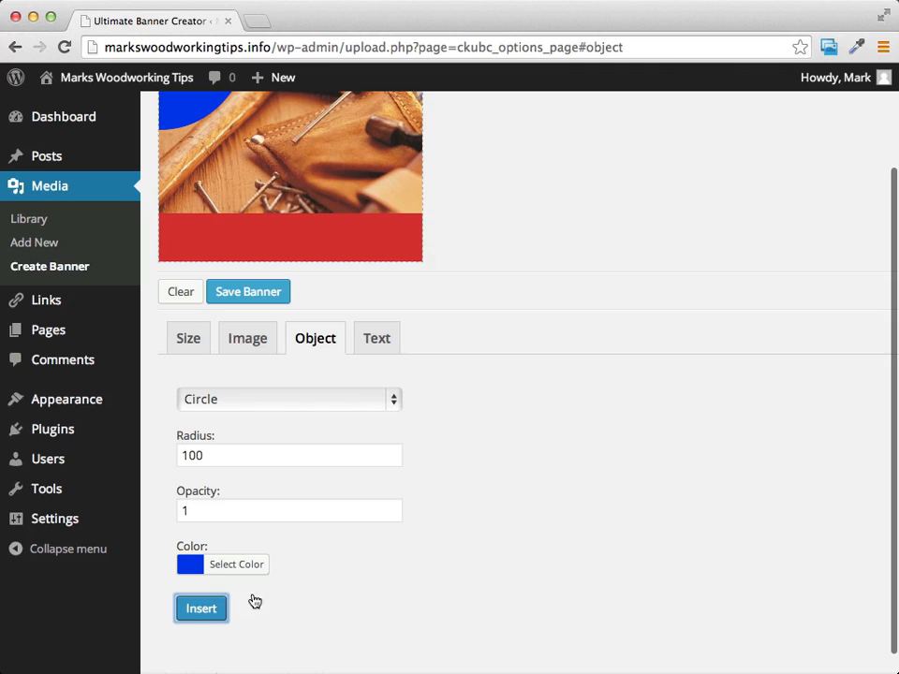
Reposition the blue circle in the banner's upper-left corner so it is partly cut off by the edges.
scroll(547, 432, "up", 4)
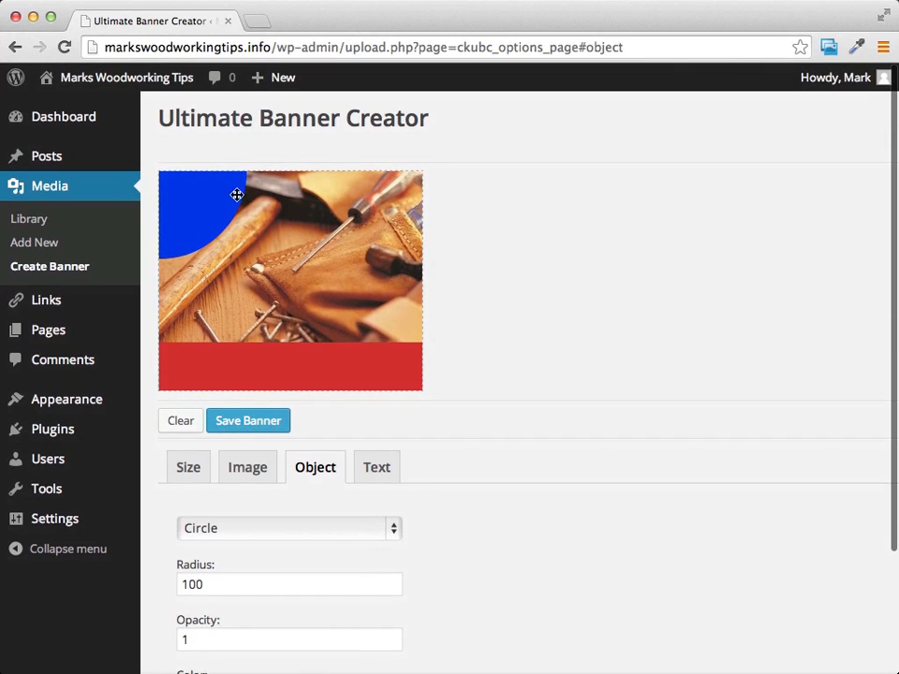
left_click_drag(211, 202, 165, 225)
left_click_drag(229, 229, 201, 223)
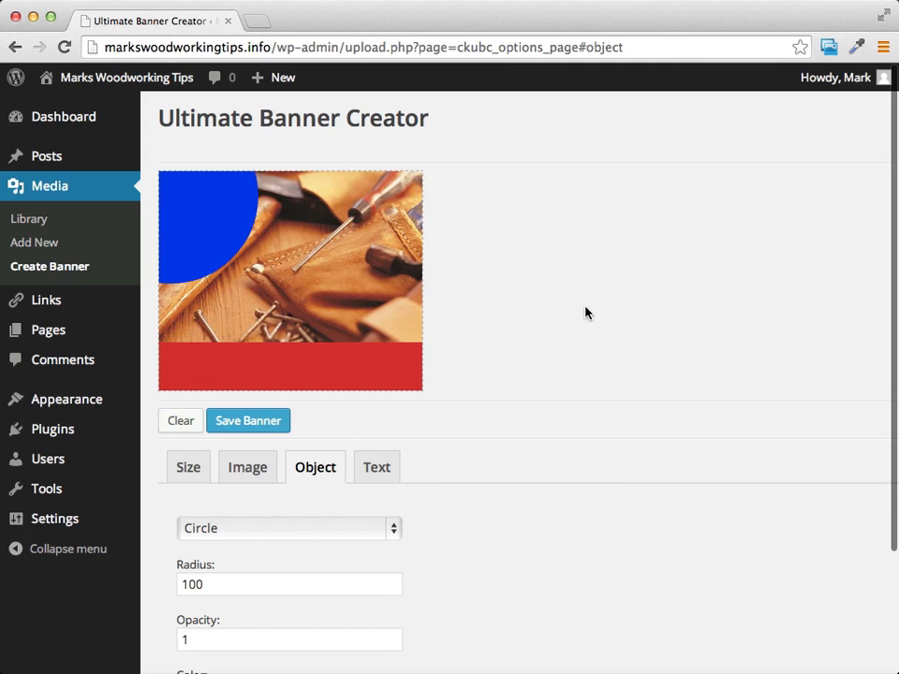
Open the banner's text settings and choose light grey (#dbdbdb) as the font colour.
scroll(587, 312, "down", 1)
scroll(515, 536, "up", 1)
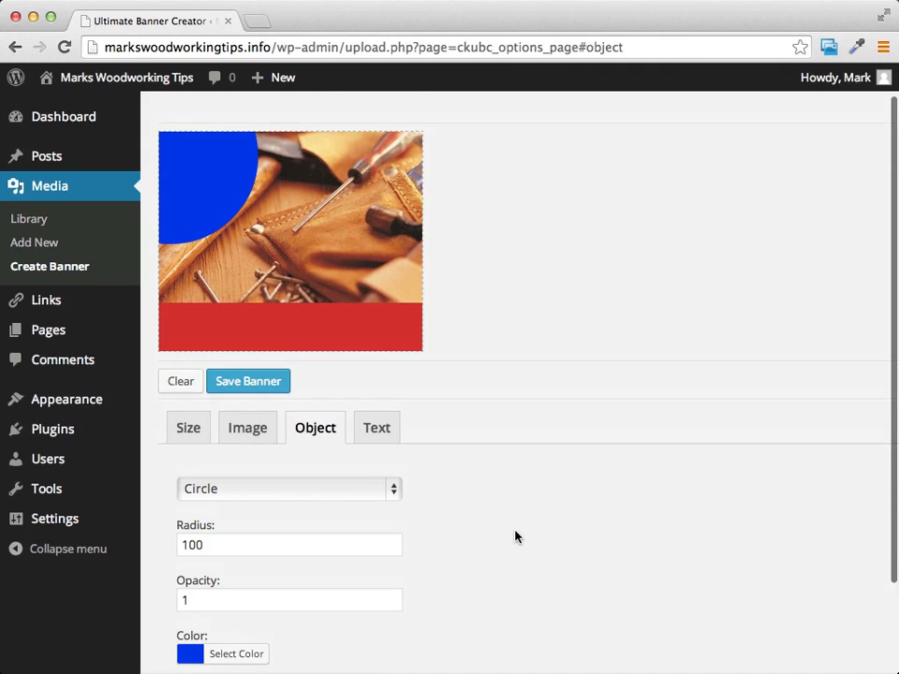
left_click(378, 429)
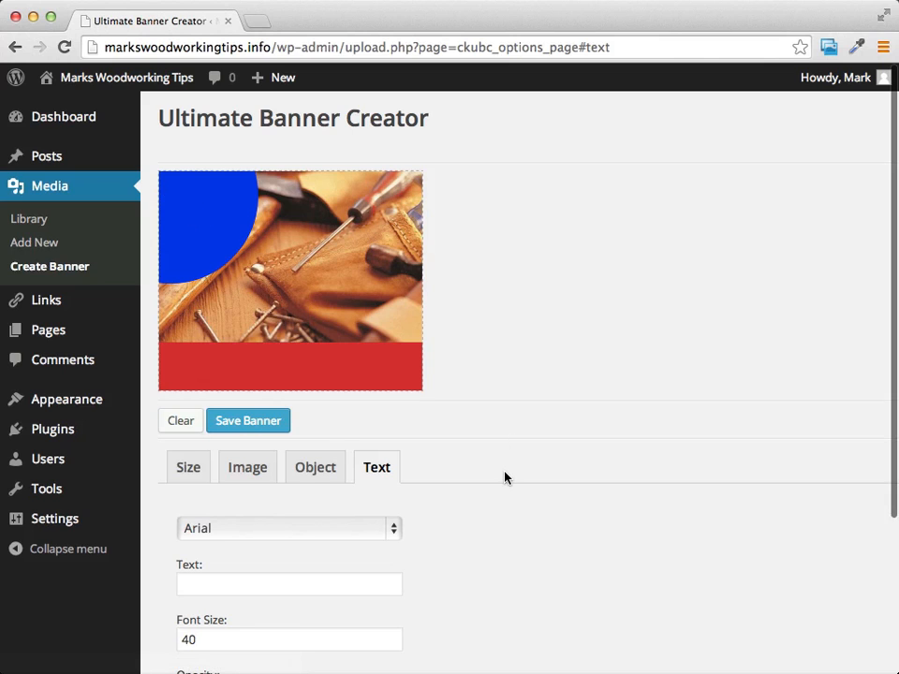
scroll(504, 477, "down", 1)
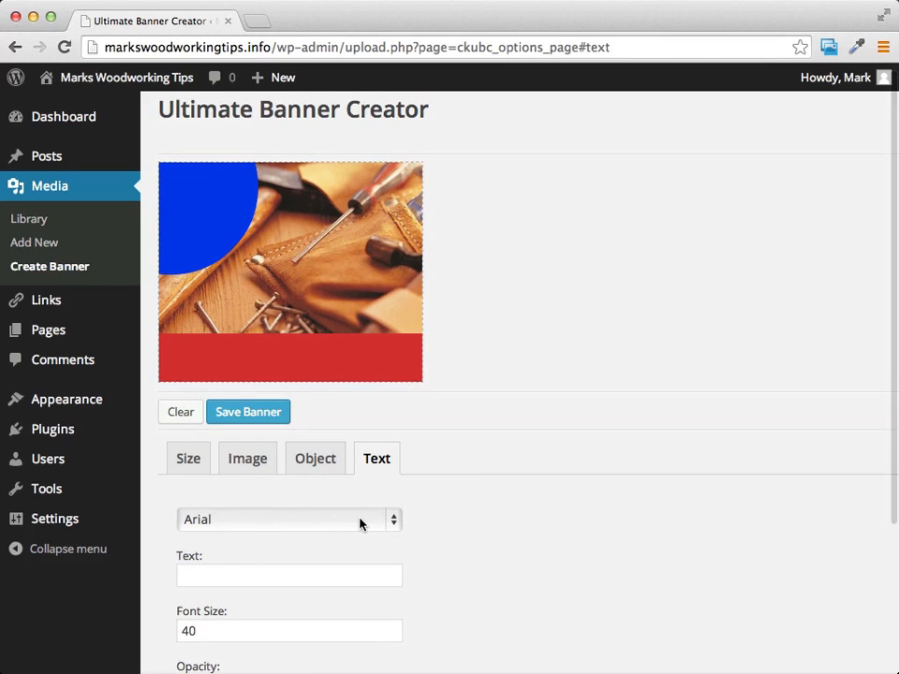
scroll(531, 555, "down", 3)
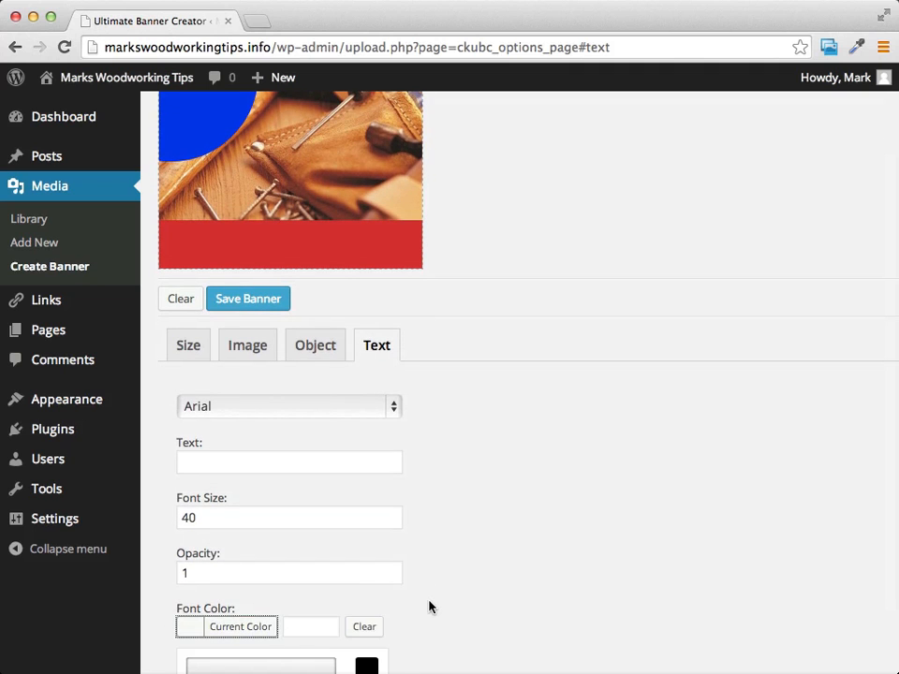
scroll(337, 613, "down", 3)
left_click_drag(249, 623, 188, 606)
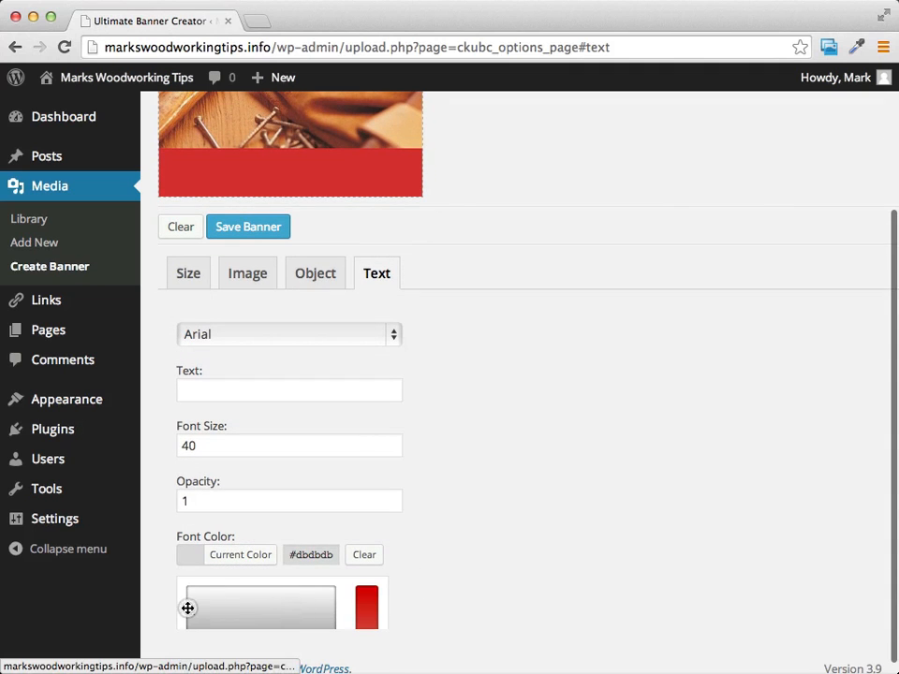
Choose the Impact font and enter "1 Day Only" as the banner text.
scroll(467, 449, "up", 3)
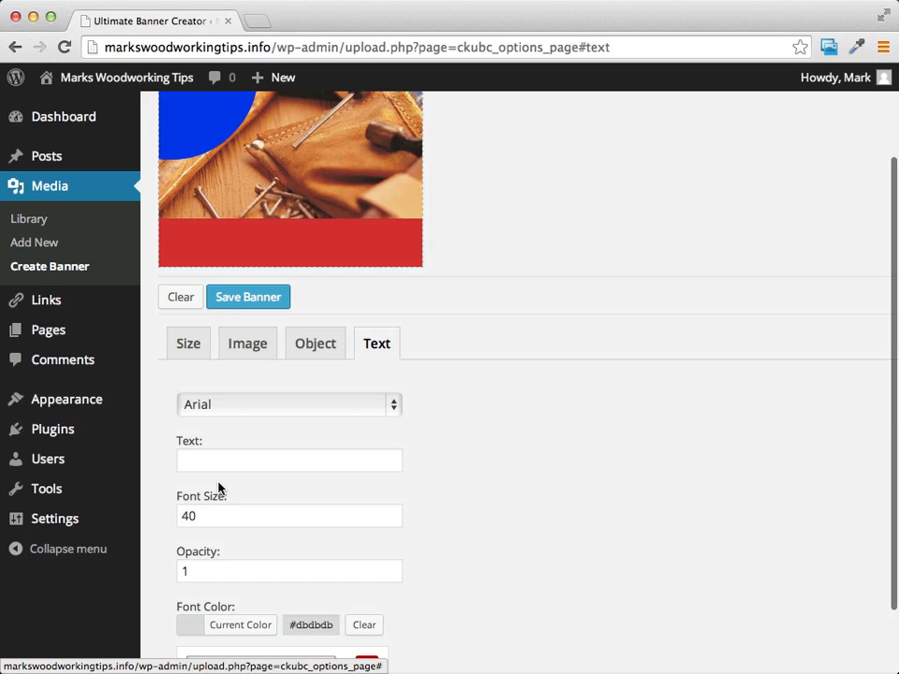
left_click(319, 405)
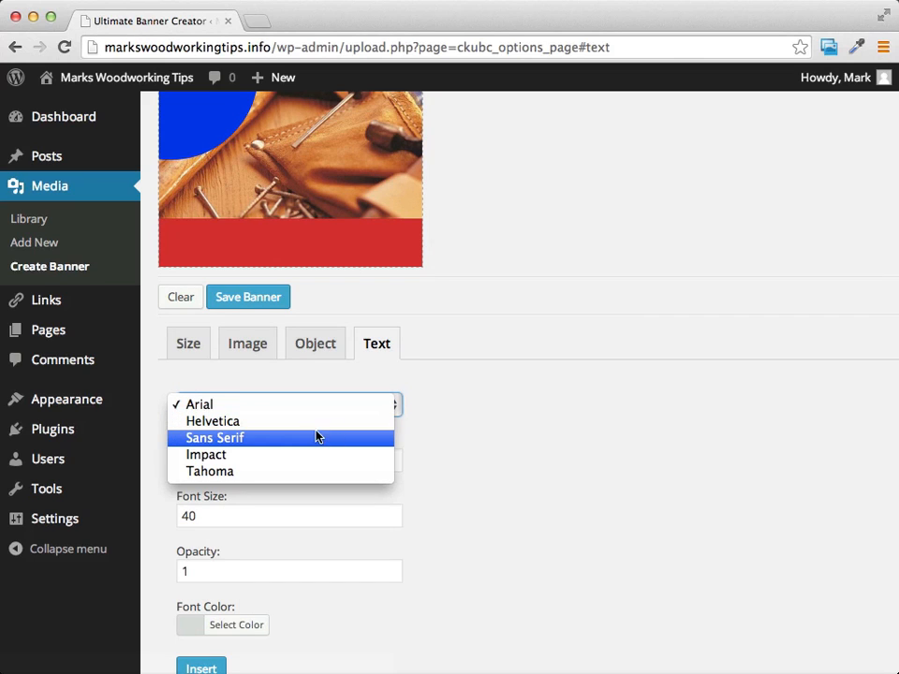
left_click(264, 457)
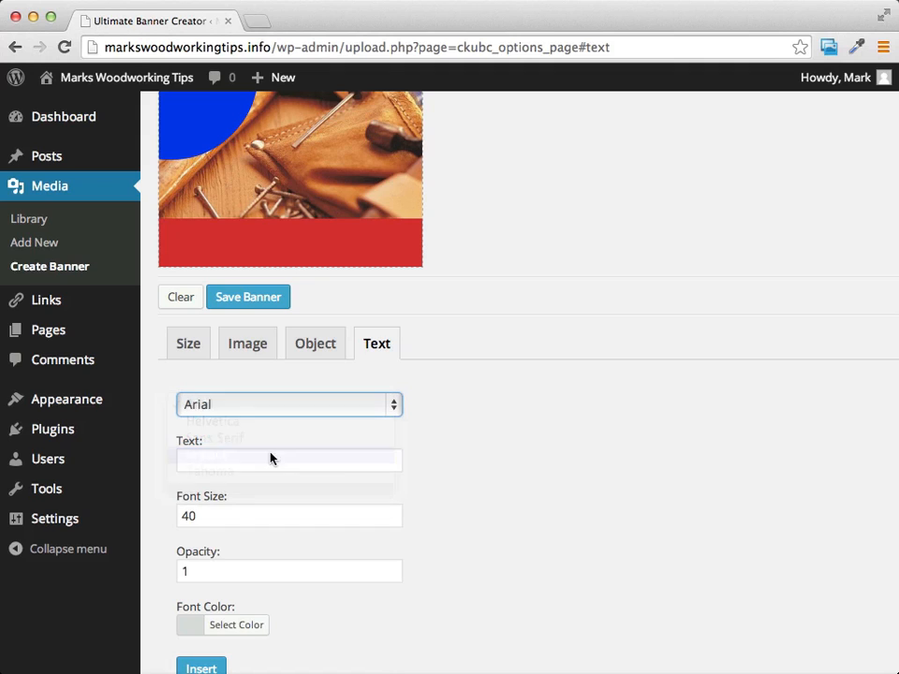
left_click(234, 463)
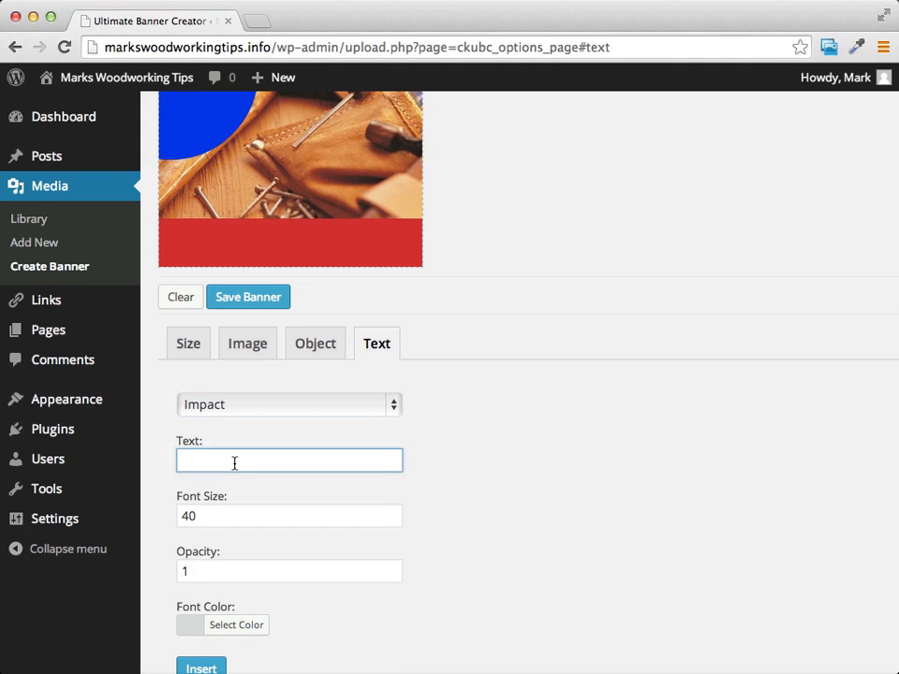
type("1 Day Only")
Reduce the font size of the "1 Day Only" text to 30.
scroll(365, 547, "up", 1)
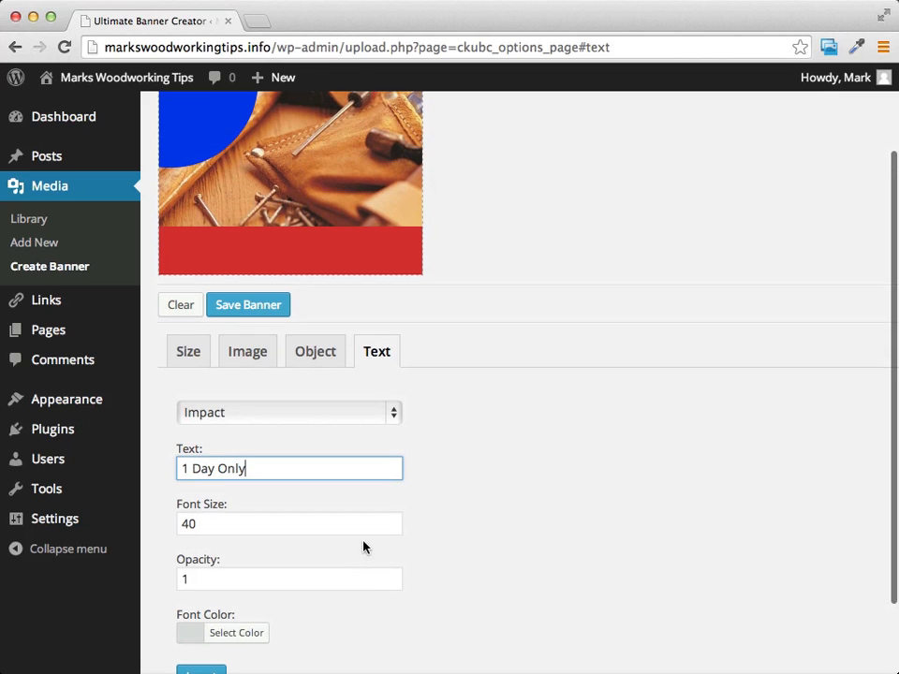
left_click(395, 527)
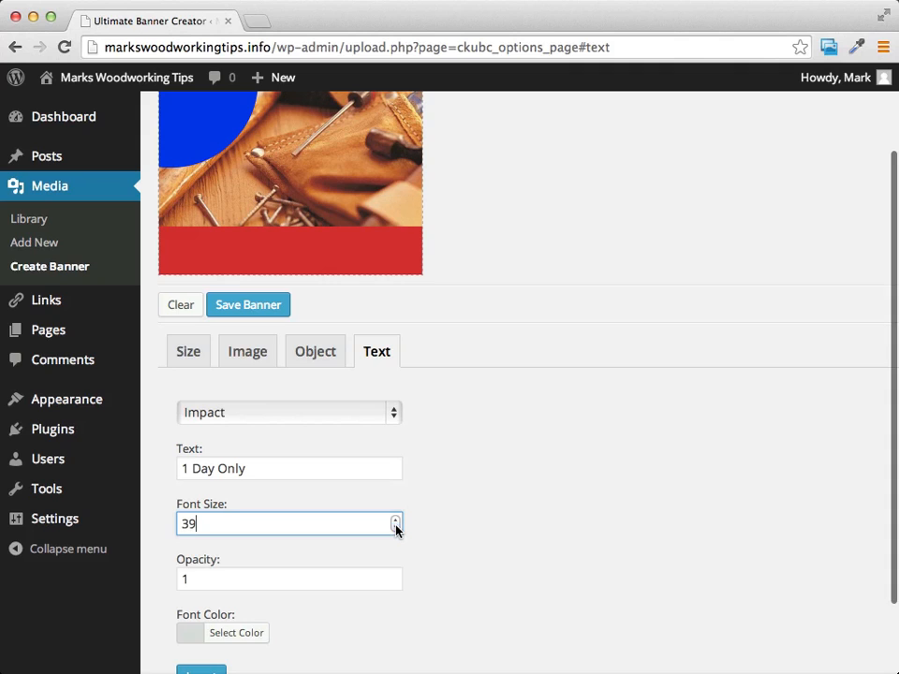
left_click(395, 527)
left_click(395, 527)
left_click(395, 527)
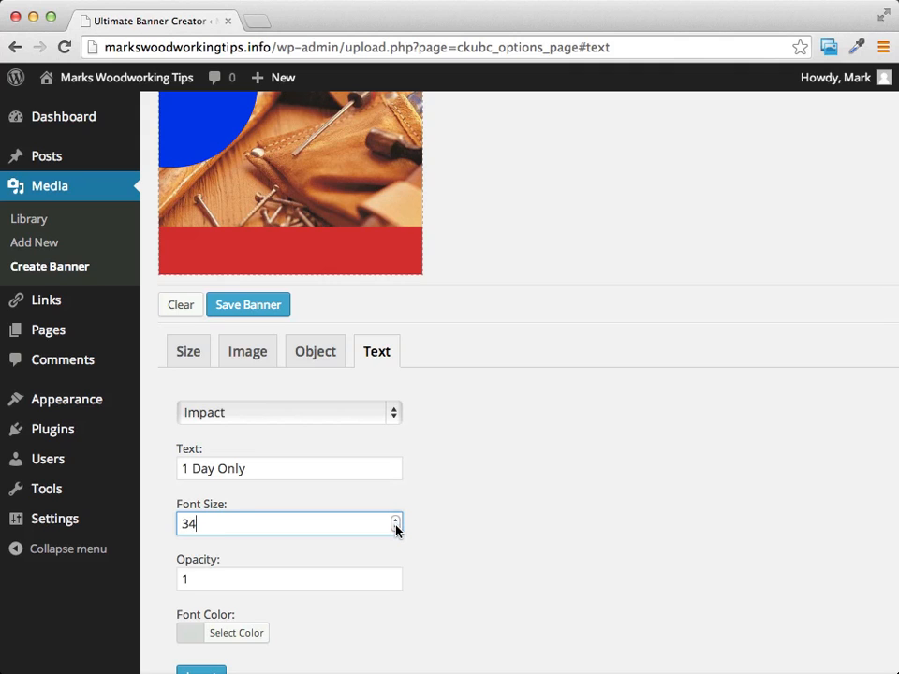
left_click(395, 527)
left_click(396, 527)
scroll(510, 496, "down", 1)
scroll(509, 495, "up", 1)
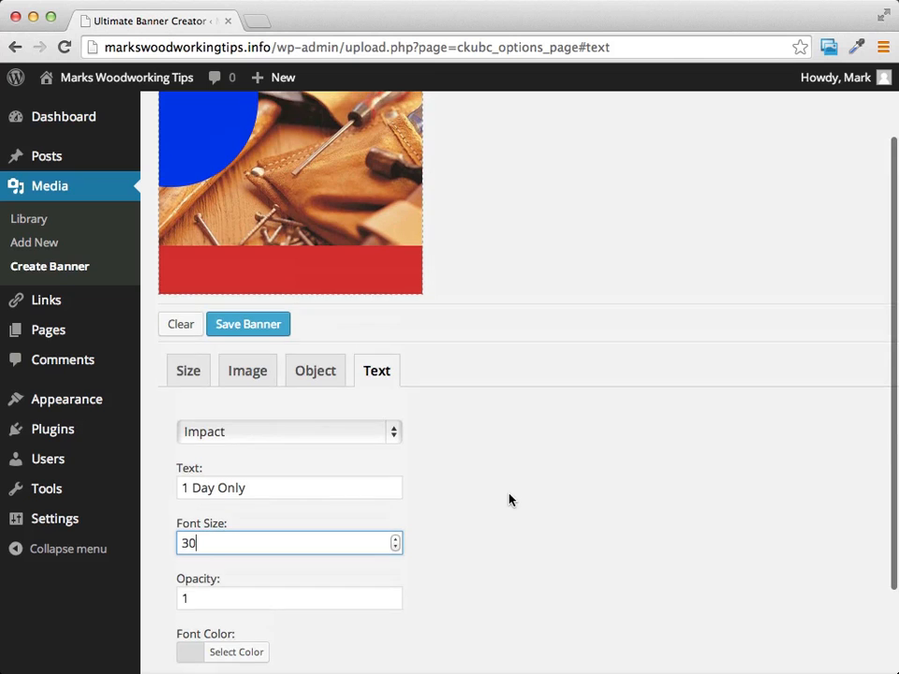
Insert the "1 Day Only" text and place it in the middle of the red strip.
scroll(509, 495, "down", 1)
left_click(201, 657)
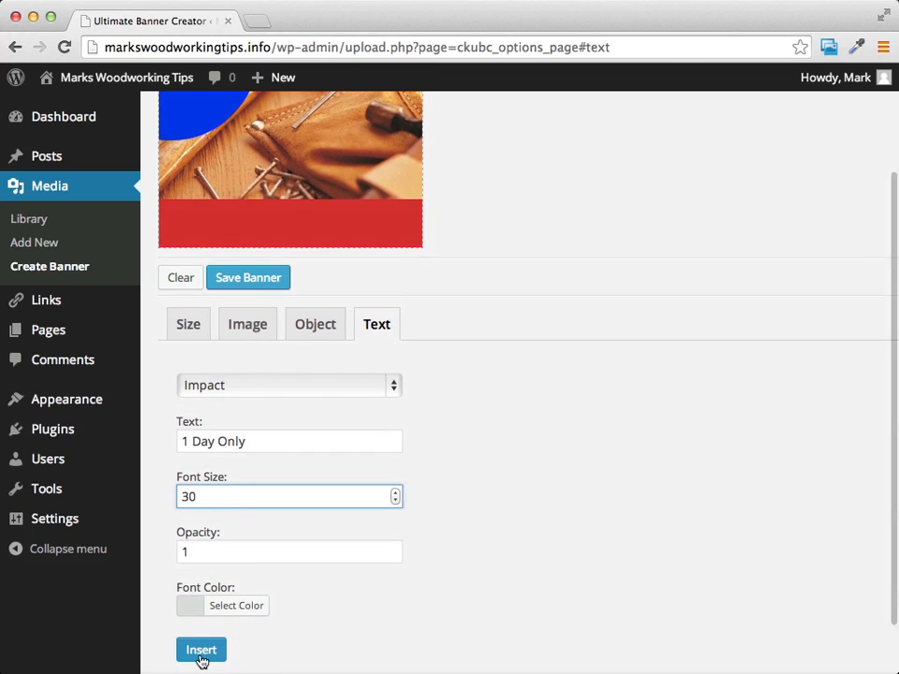
scroll(551, 378, "up", 3)
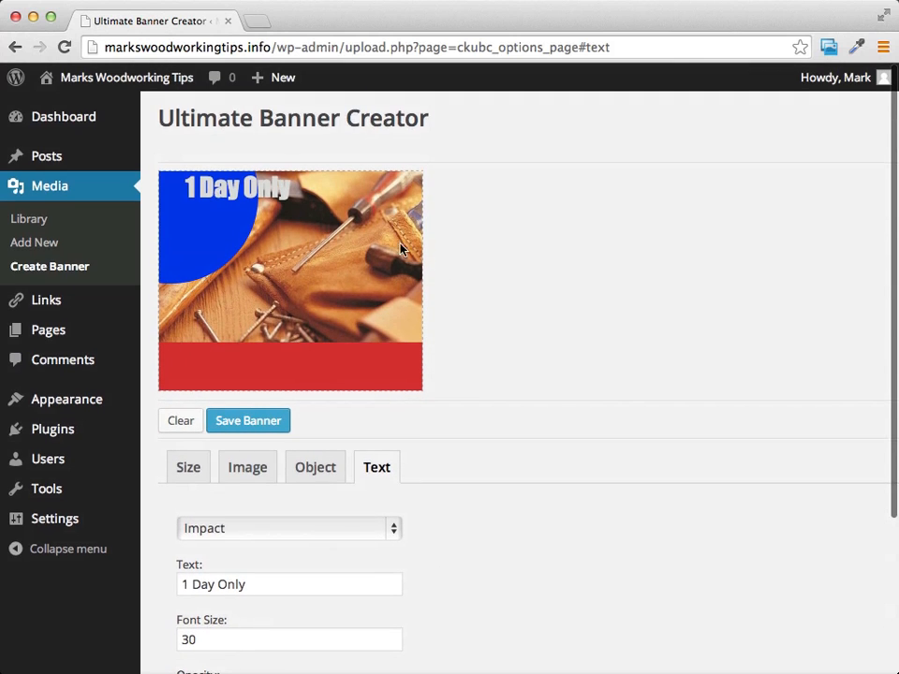
left_click_drag(279, 190, 325, 368)
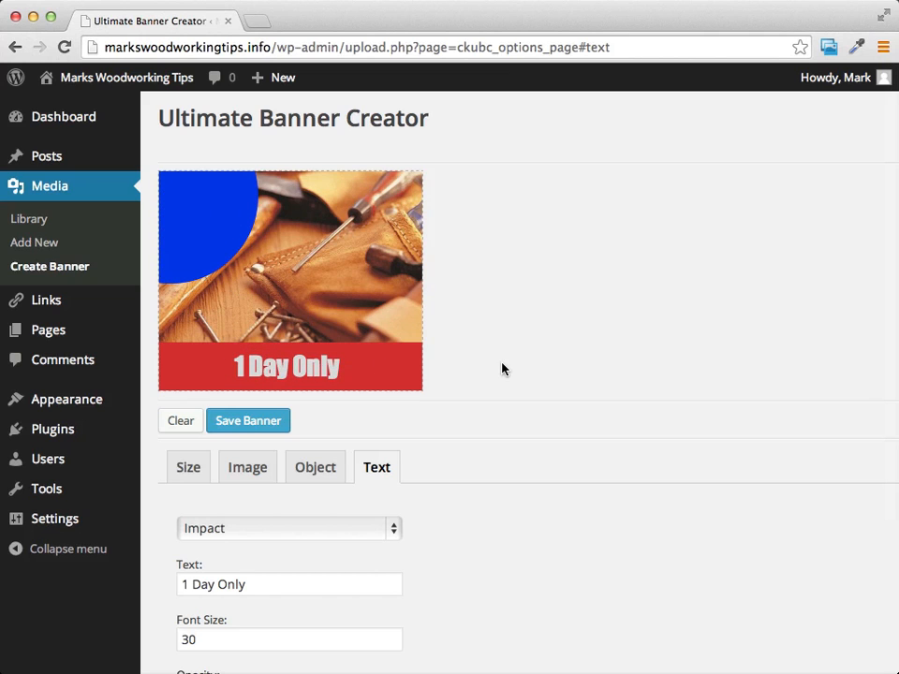
Replace the text entry with "Save" and set its font colour to near-white (#f2f2f2).
scroll(514, 366, "down", 3)
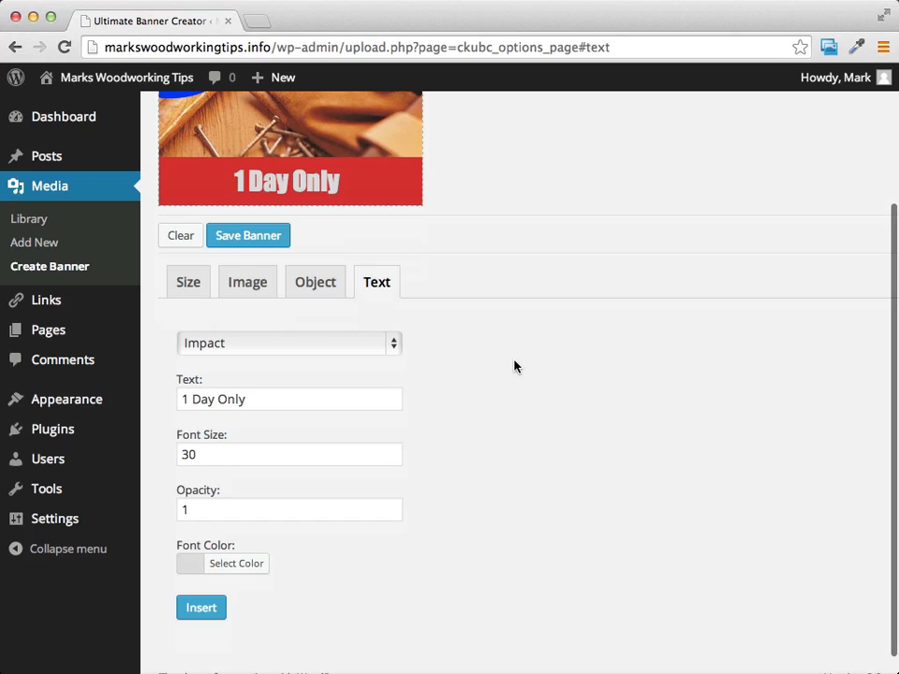
scroll(514, 367, "up", 1)
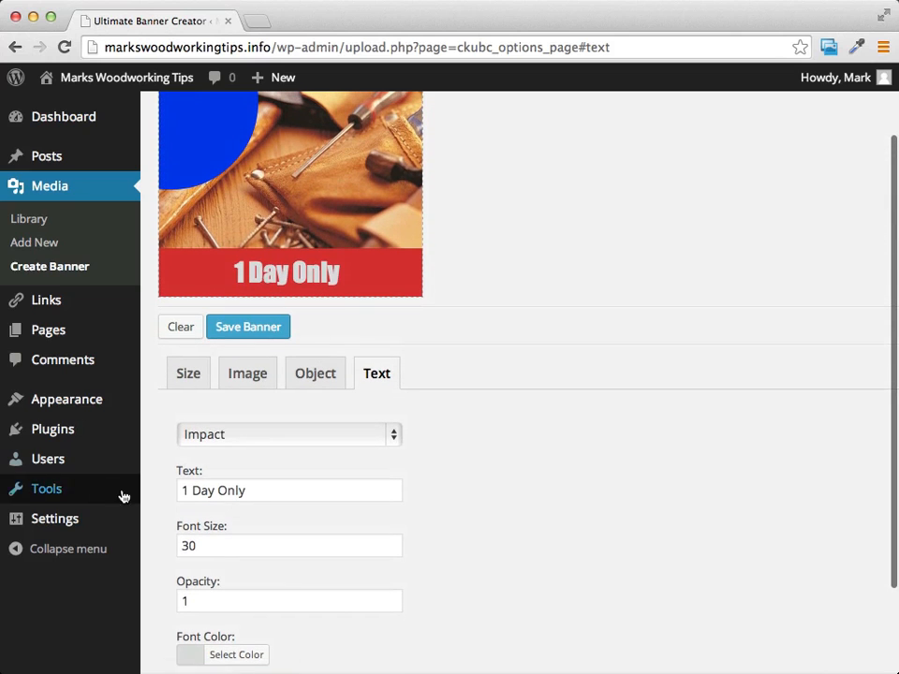
triple_click(257, 489)
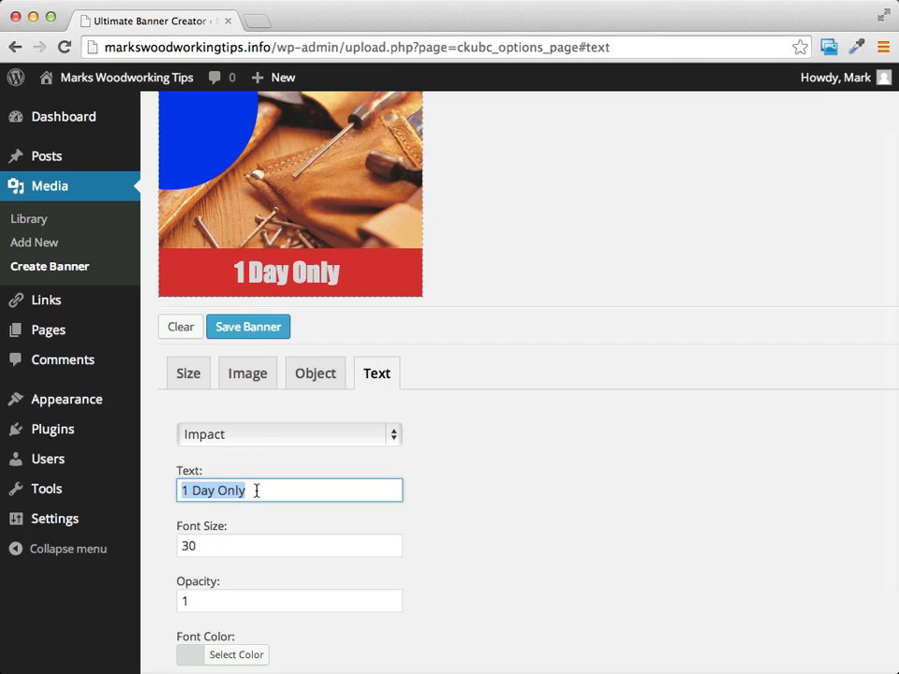
type("Save")
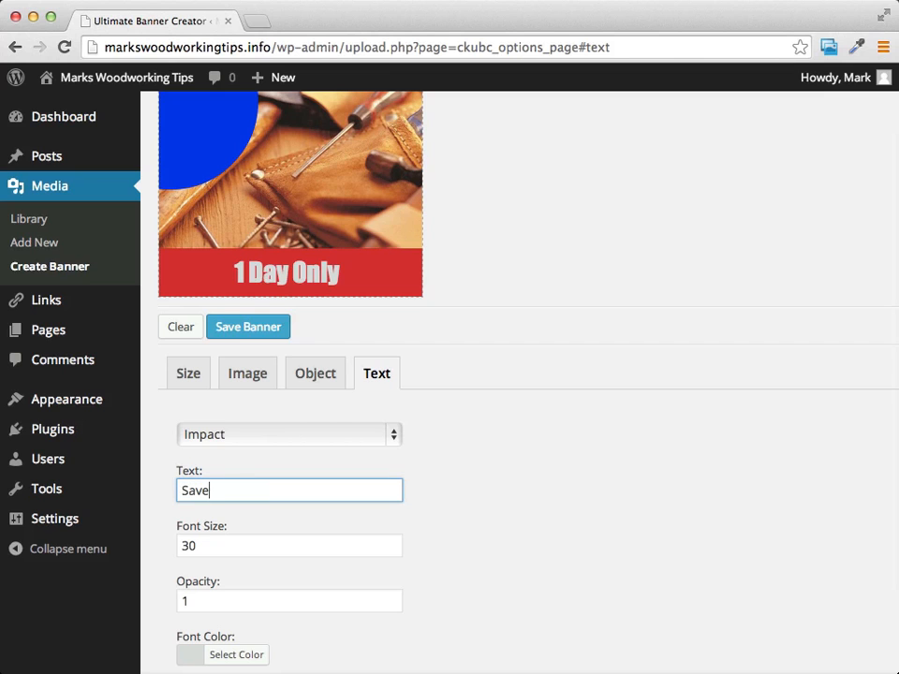
scroll(508, 454, "down", 3)
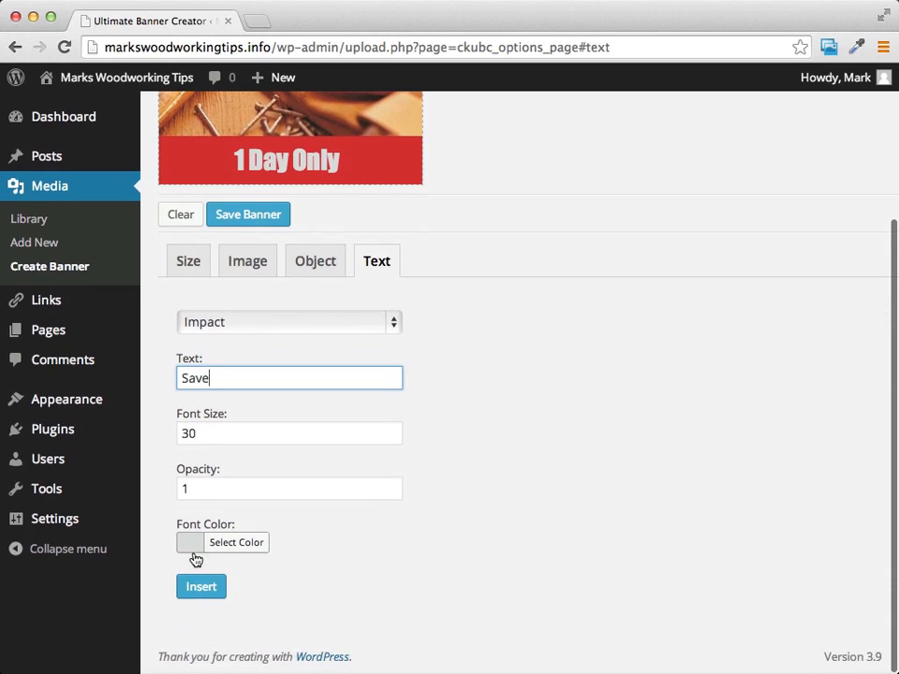
left_click(192, 543)
left_click_drag(197, 595, 193, 582)
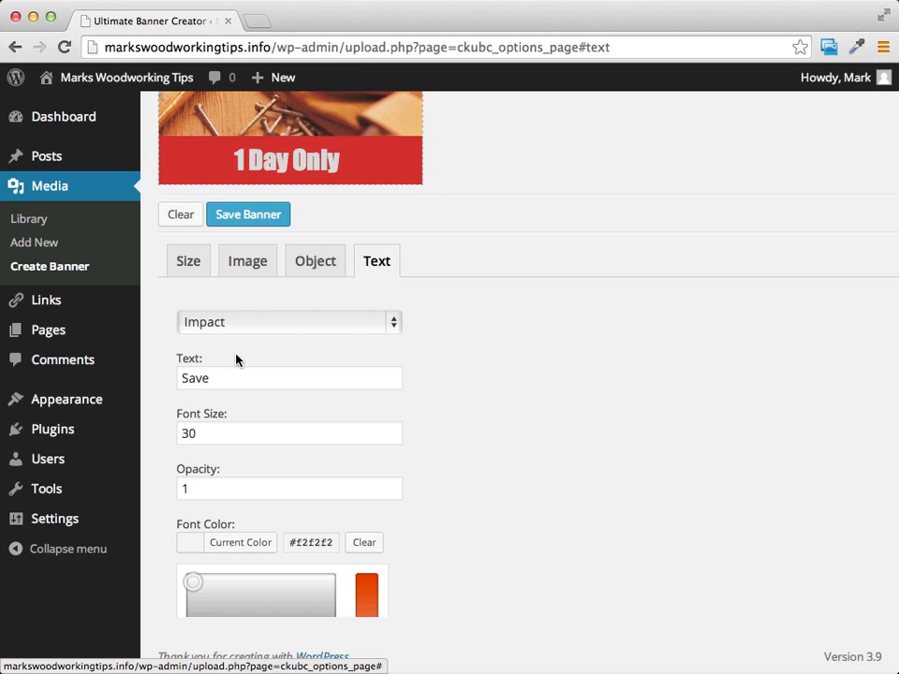
Extend the text entry to "Save Big" and set its font size to 25.
left_click(222, 378)
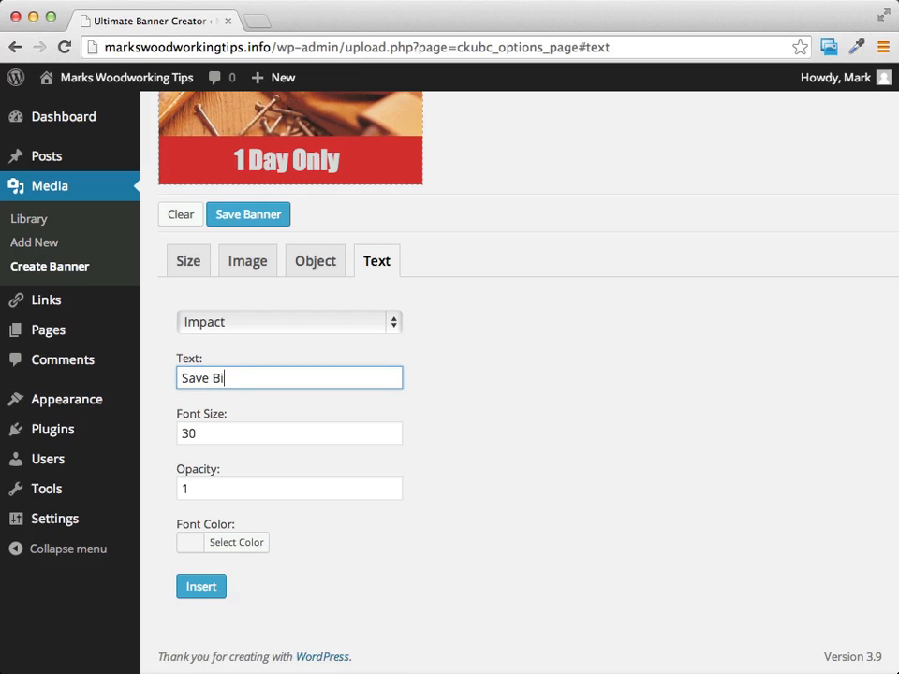
left_click(218, 432)
key("BackSpace")
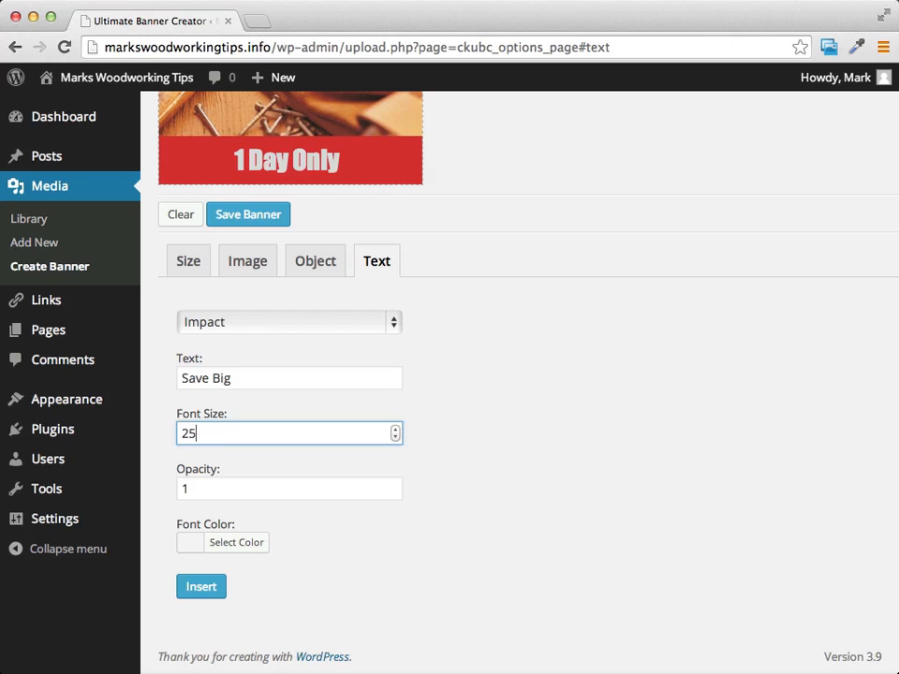
Insert the "Save Big" text and place it in the middle of the blue circle segment.
left_click(199, 587)
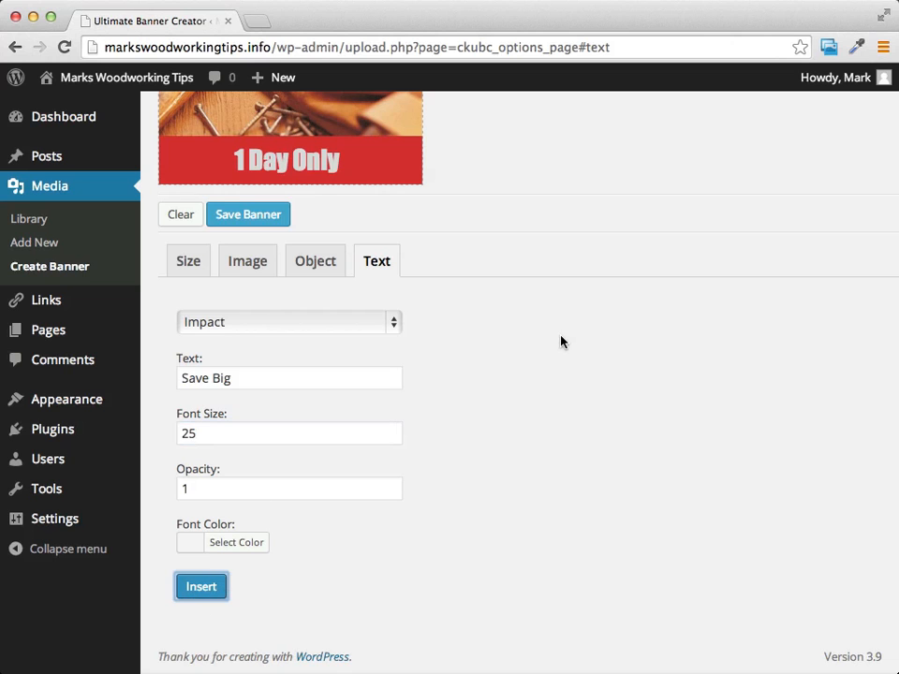
scroll(562, 341, "up", 4)
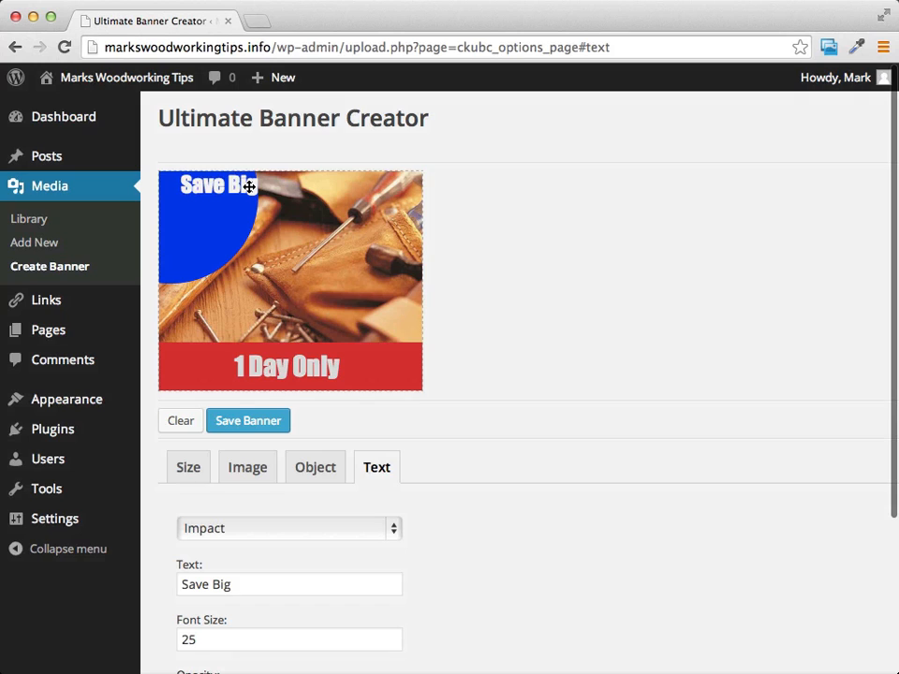
left_click_drag(248, 186, 235, 219)
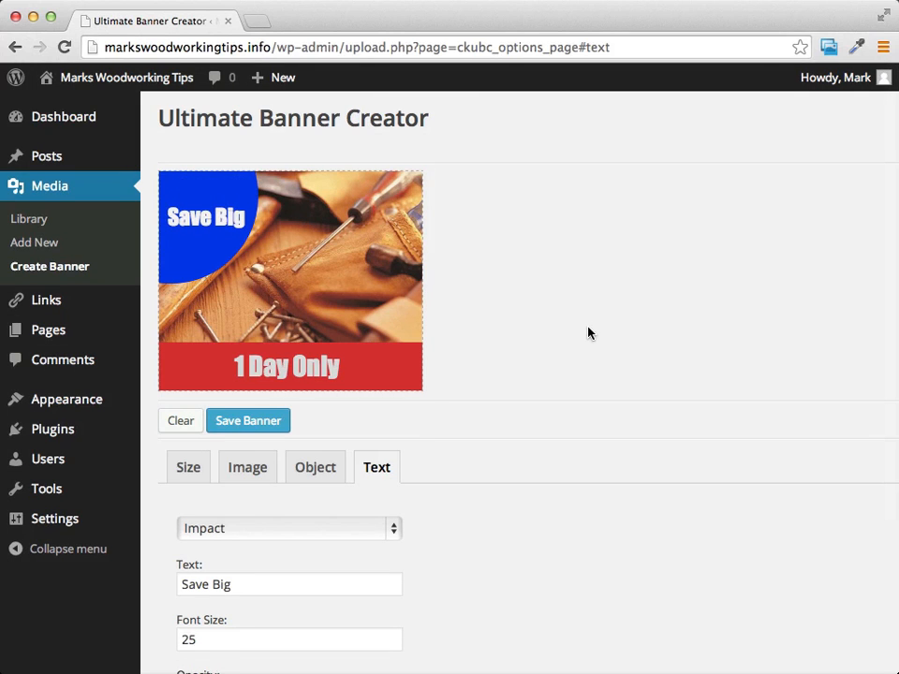
Save the finished banner to the media library and dismiss the file address message.
scroll(573, 244, "down", 3)
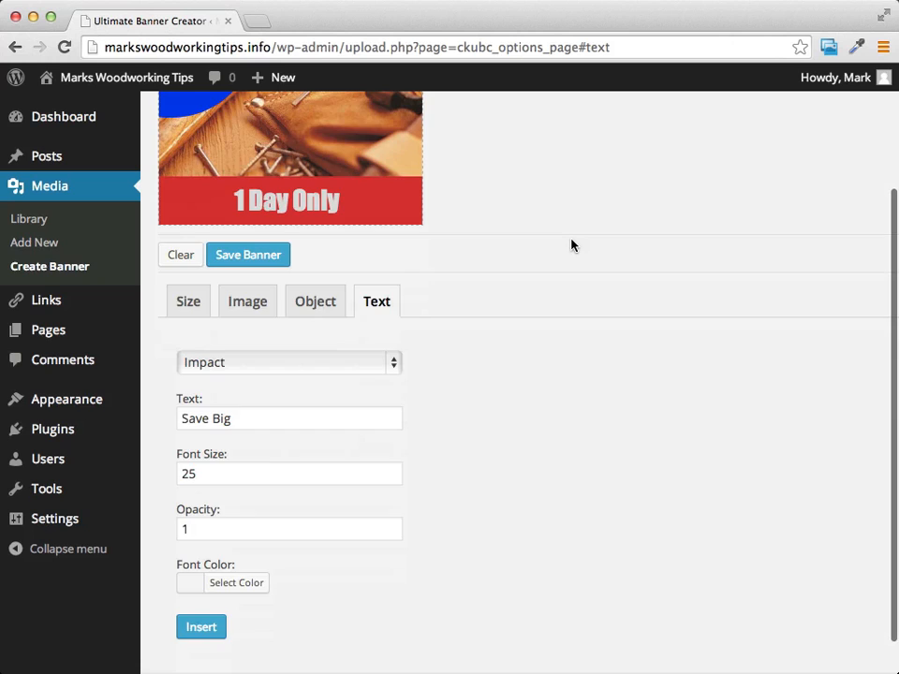
scroll(572, 245, "up", 3)
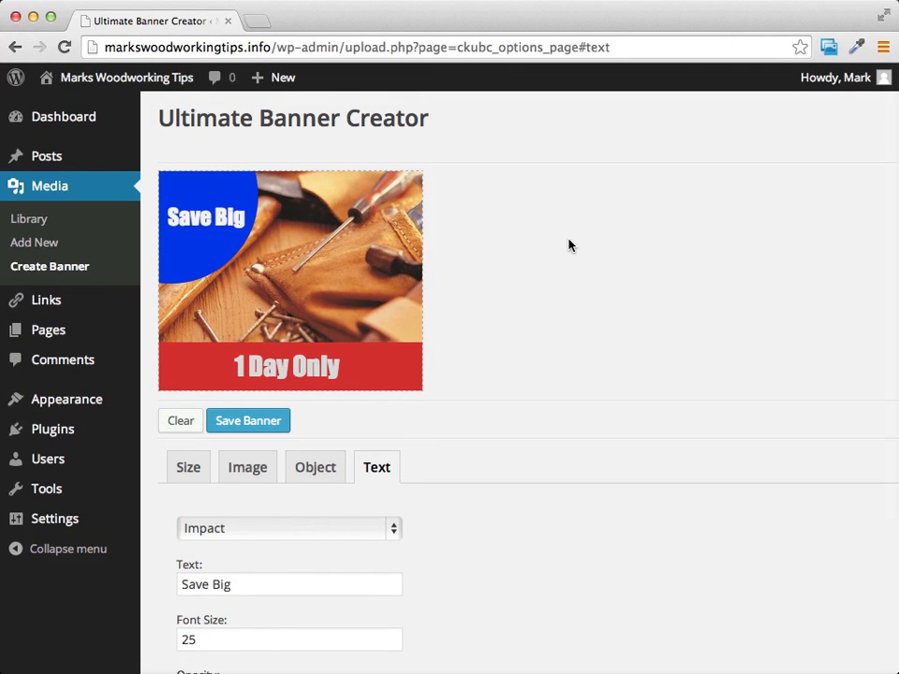
left_click(251, 425)
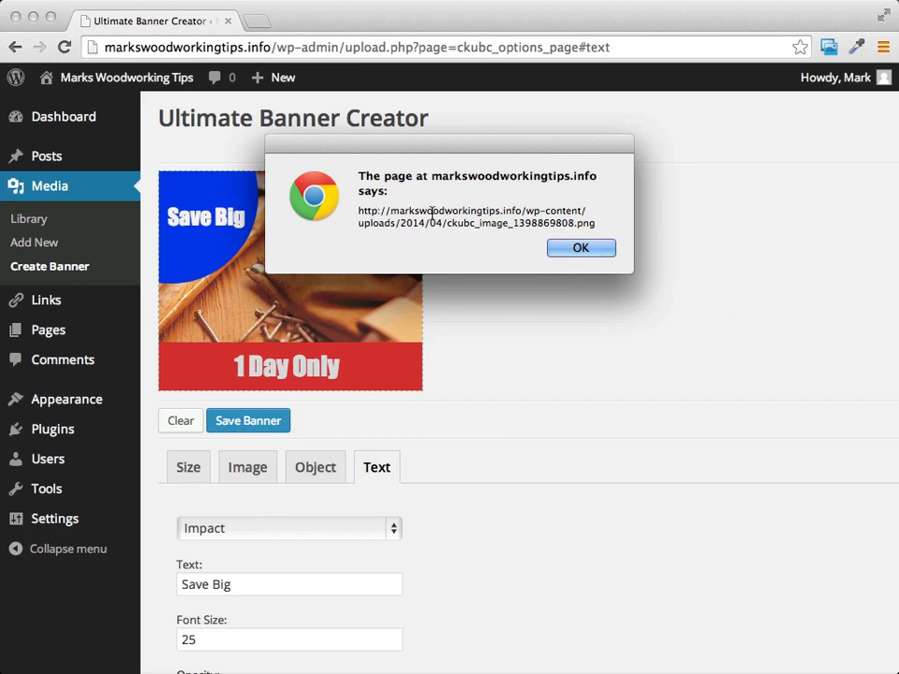
left_click(582, 248)
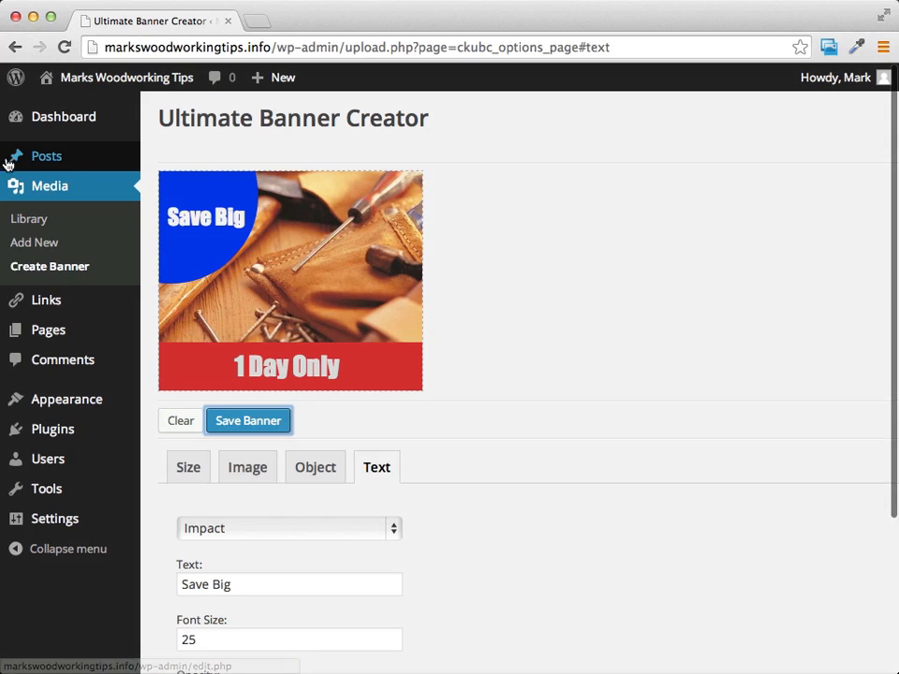
Open the newly saved banner image from the Media Library to view its details.
mouse_move(54, 161)
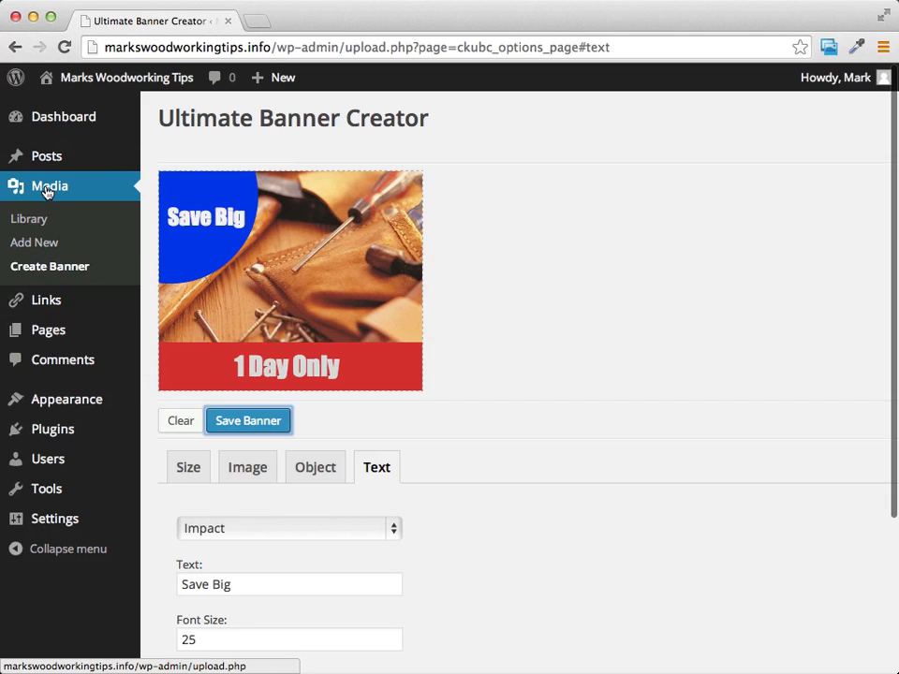
left_click(48, 192)
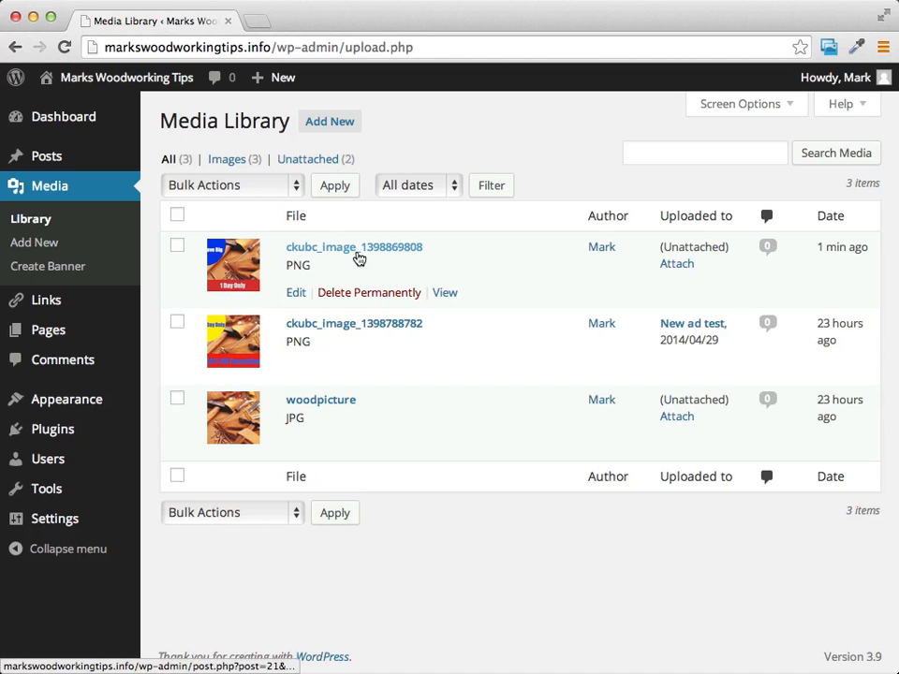
left_click(358, 248)
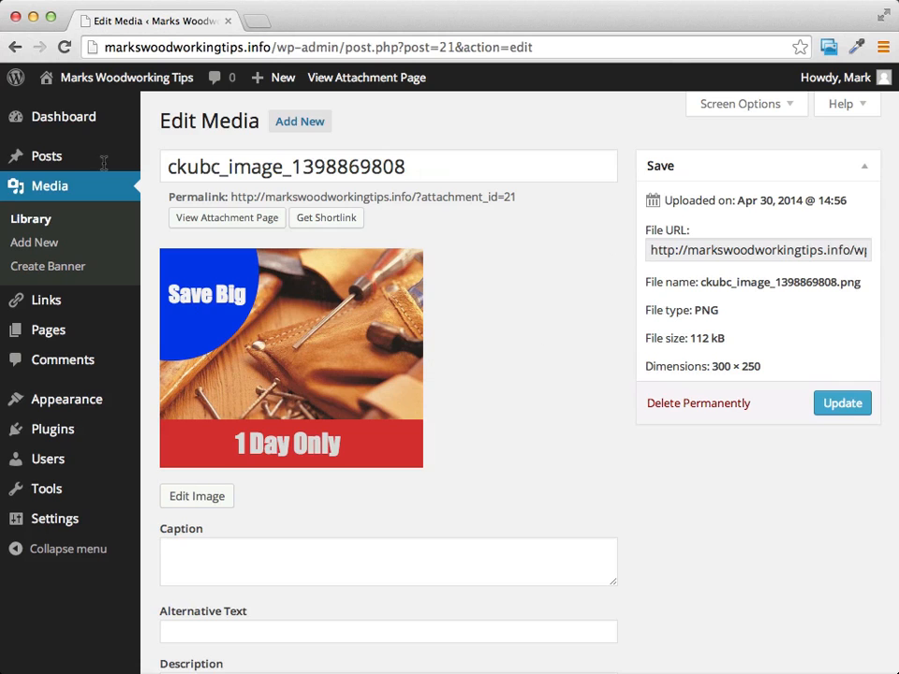
Start a new banner and set its canvas size to Leaderboard (728 x 90).
left_click(59, 268)
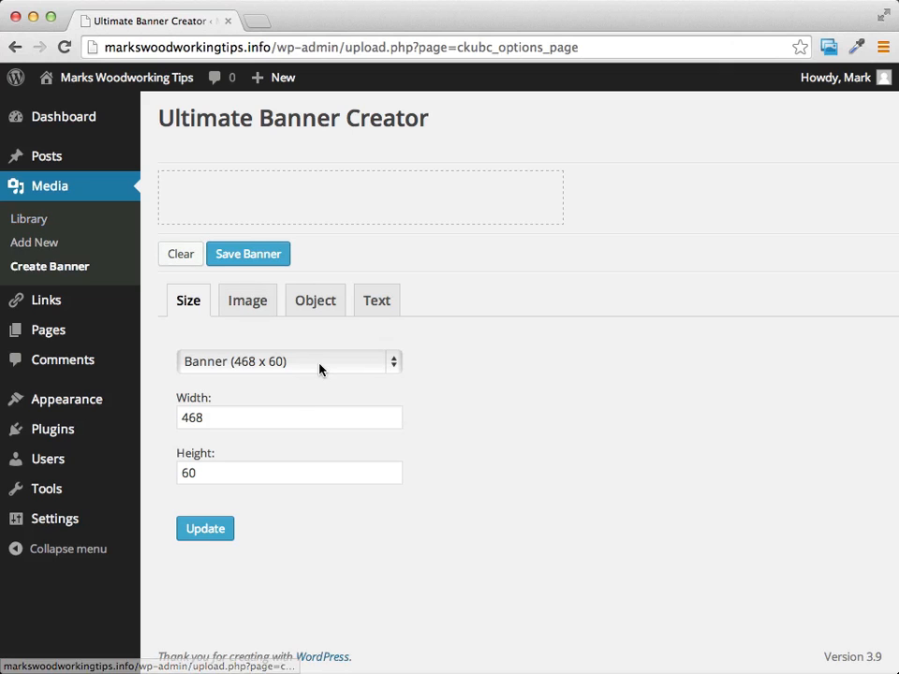
left_click(320, 369)
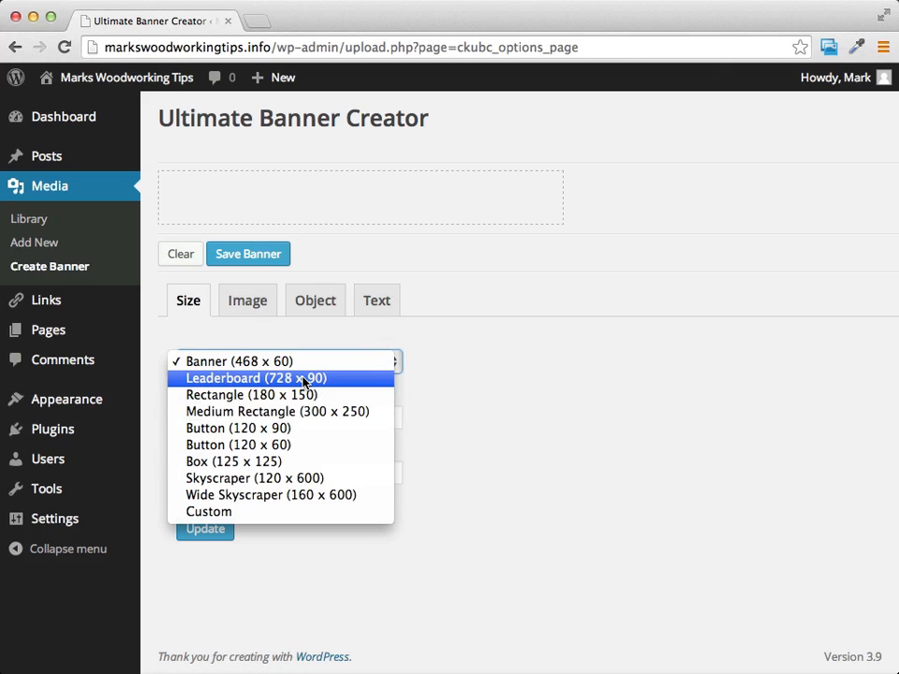
left_click(304, 380)
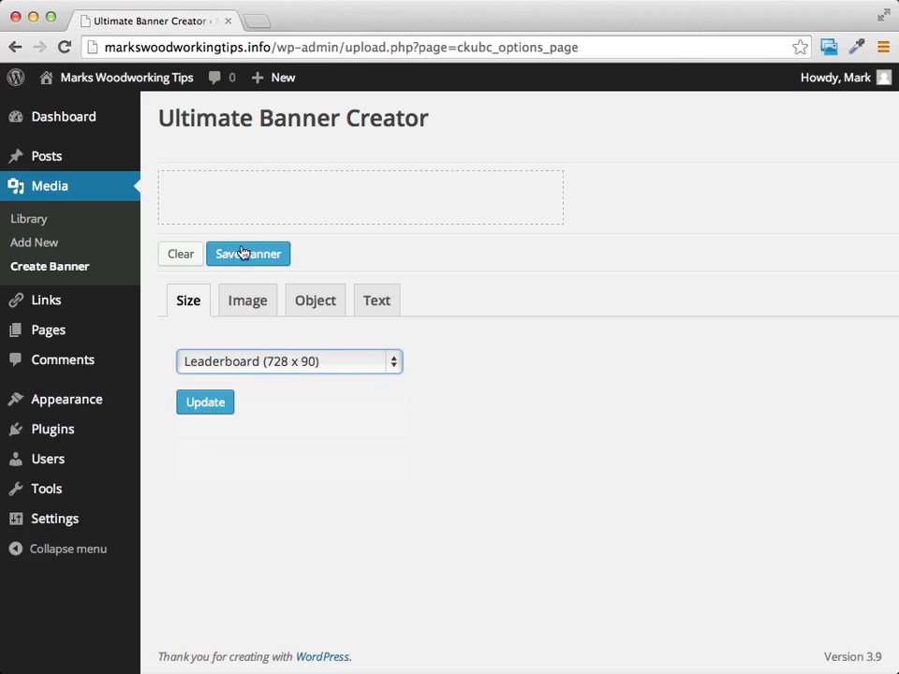
left_click(208, 405)
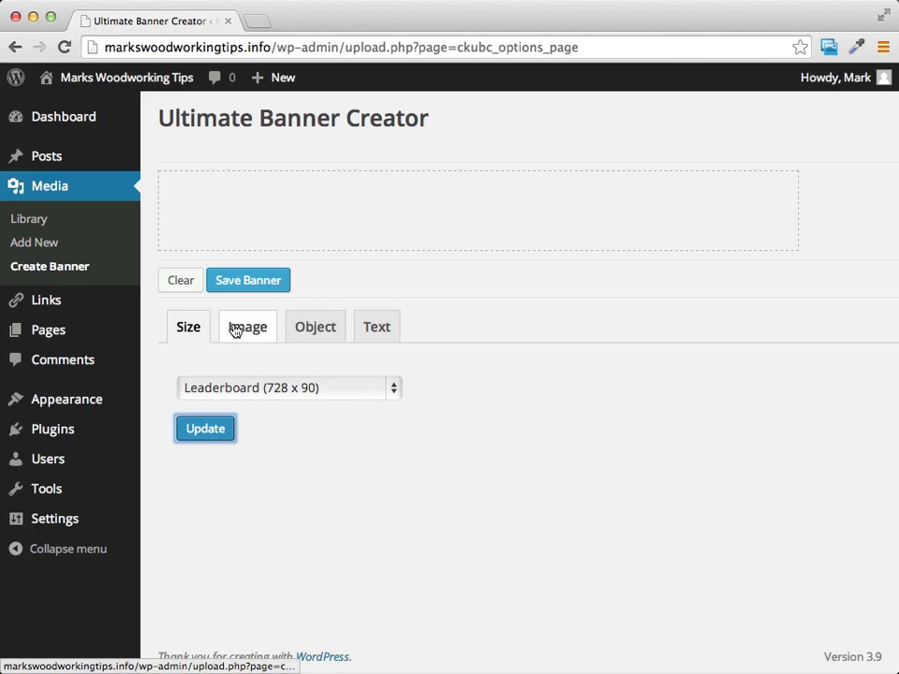
Switch the blank banner to a custom size and set its height to 200.
left_click(339, 395)
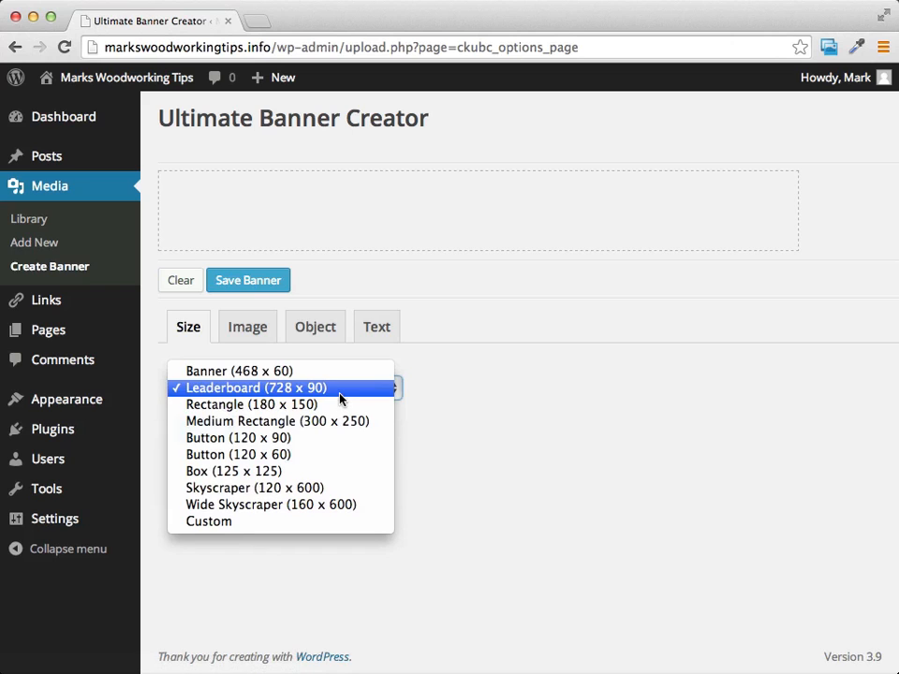
left_click(221, 524)
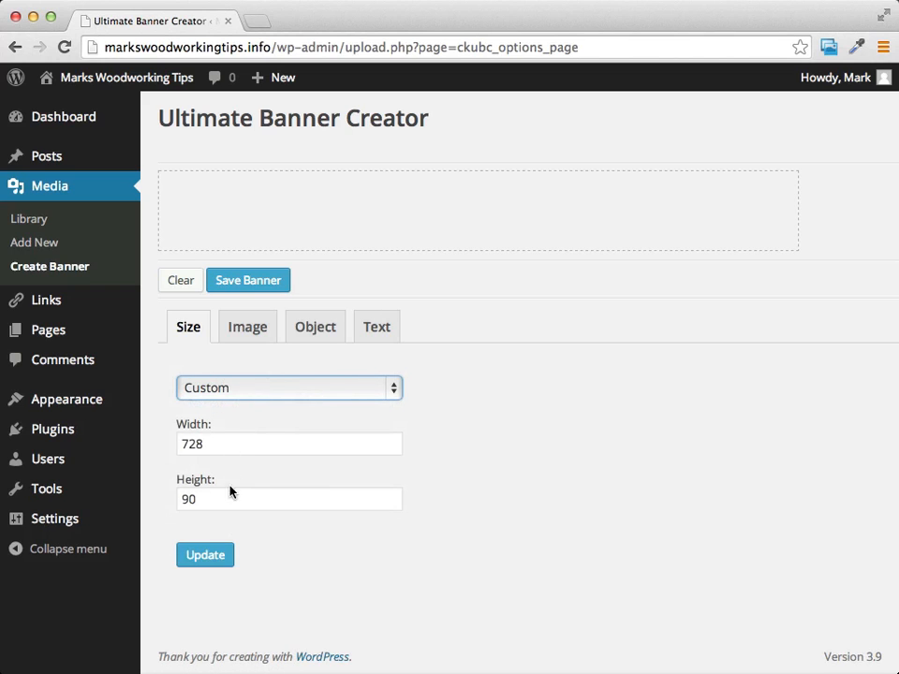
left_click(228, 501)
double_click(228, 501)
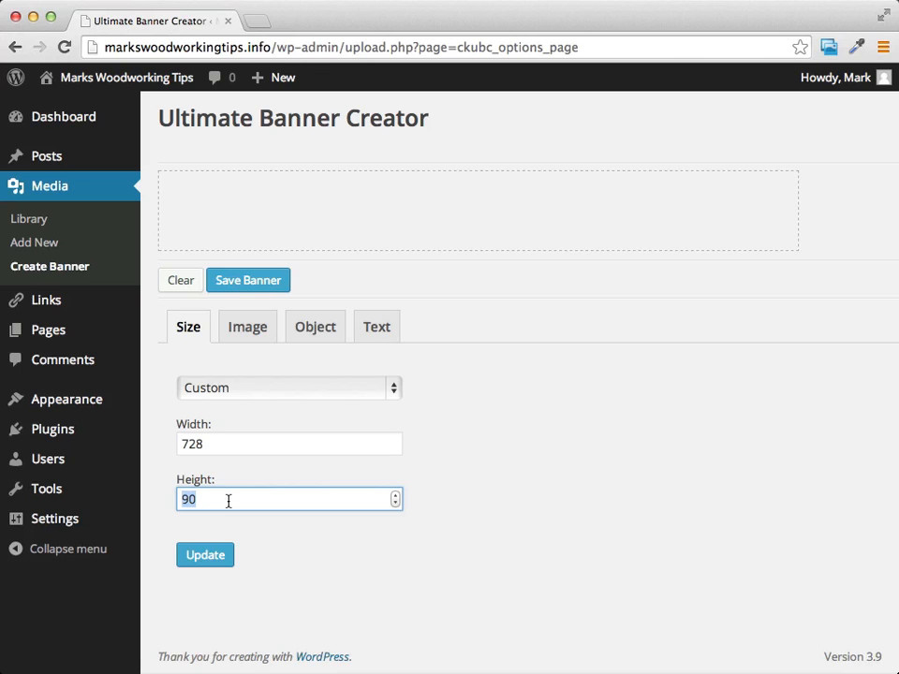
type("200")
left_click(203, 555)
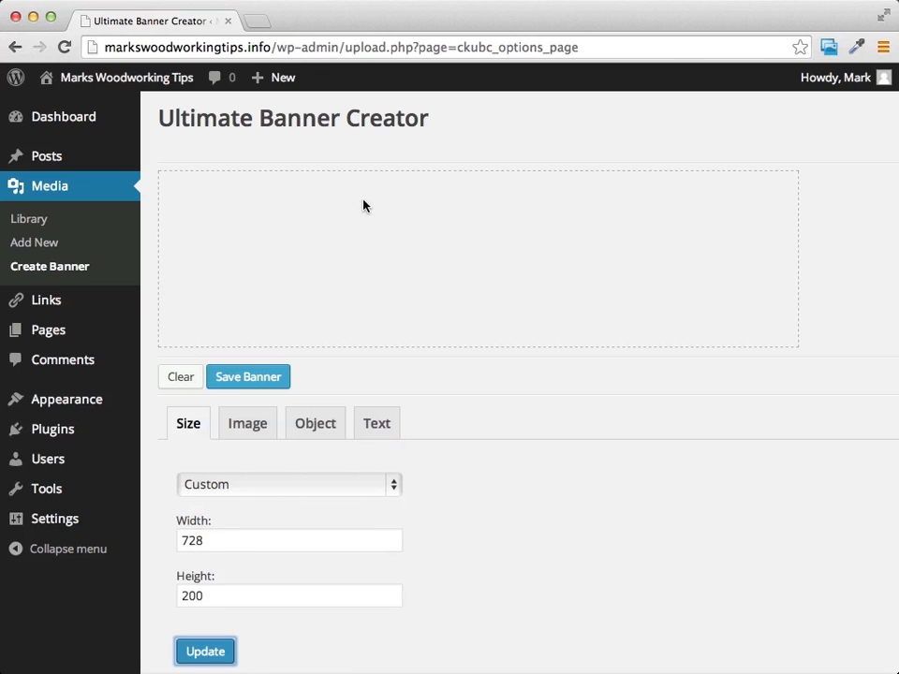